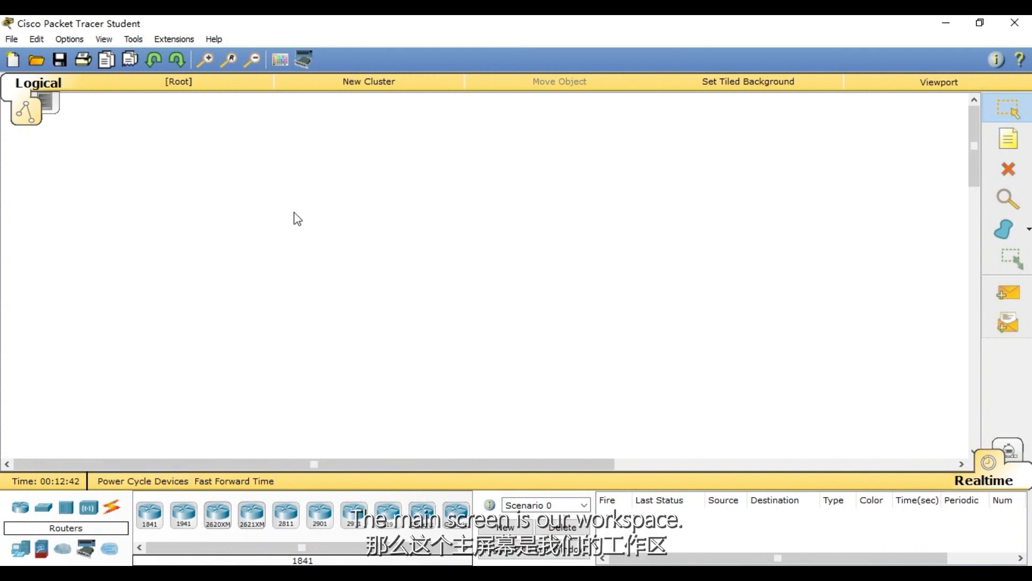
{"action": "left_click_drag", "start_coordinate": [189, 166], "coordinate": [701, 370]}
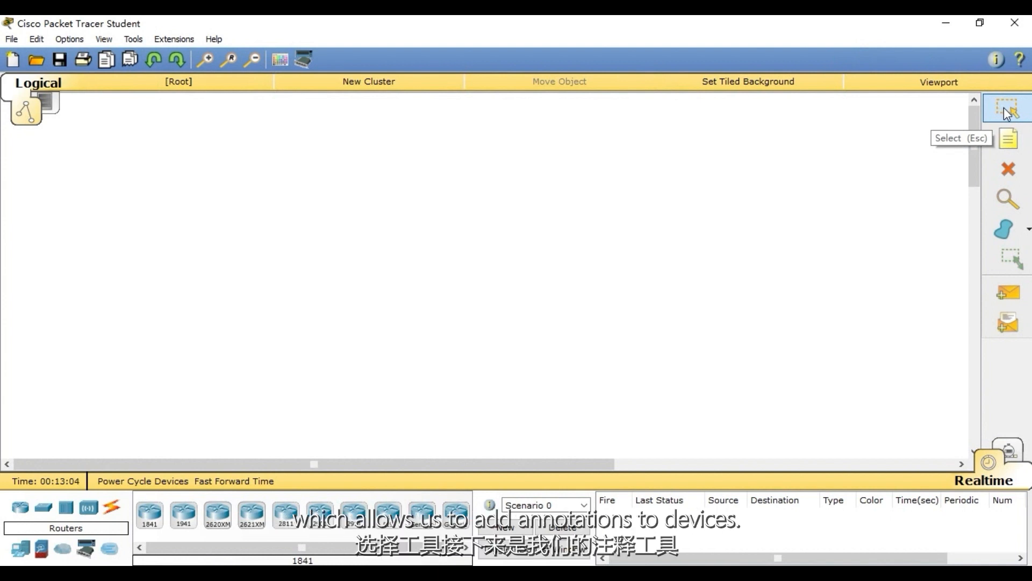
- Add a text note reading "switch 1" to the workspace and return to the Select tool
{"action": "left_click", "coordinate": [1013, 151]}
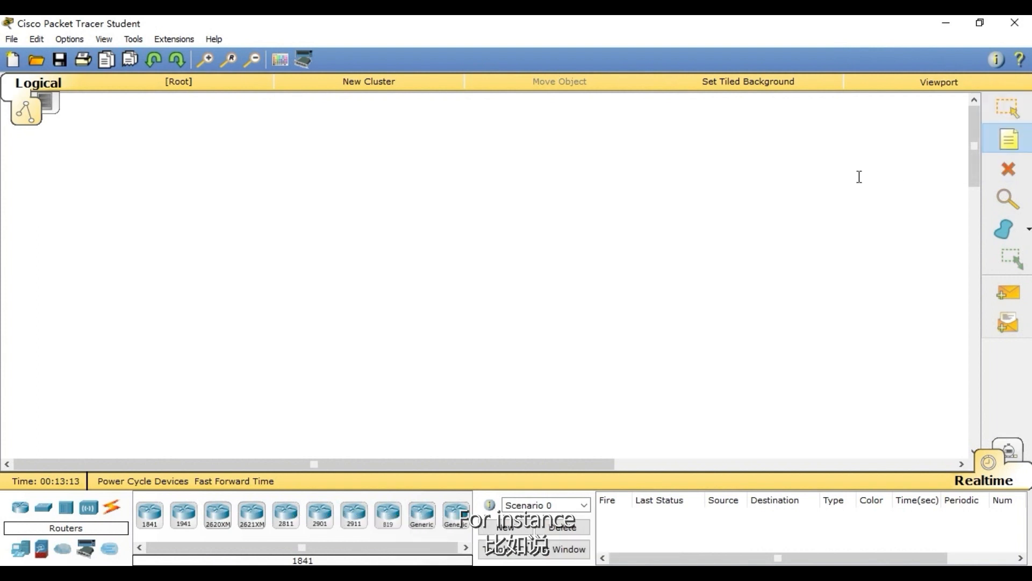
{"action": "left_click", "coordinate": [378, 228]}
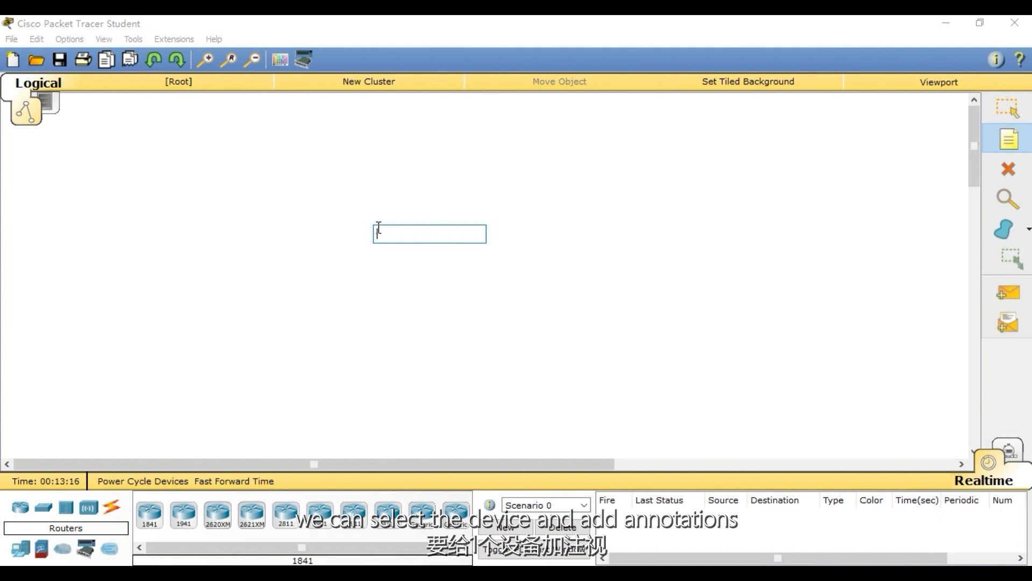
{"action": "type", "text": "switch 1"}
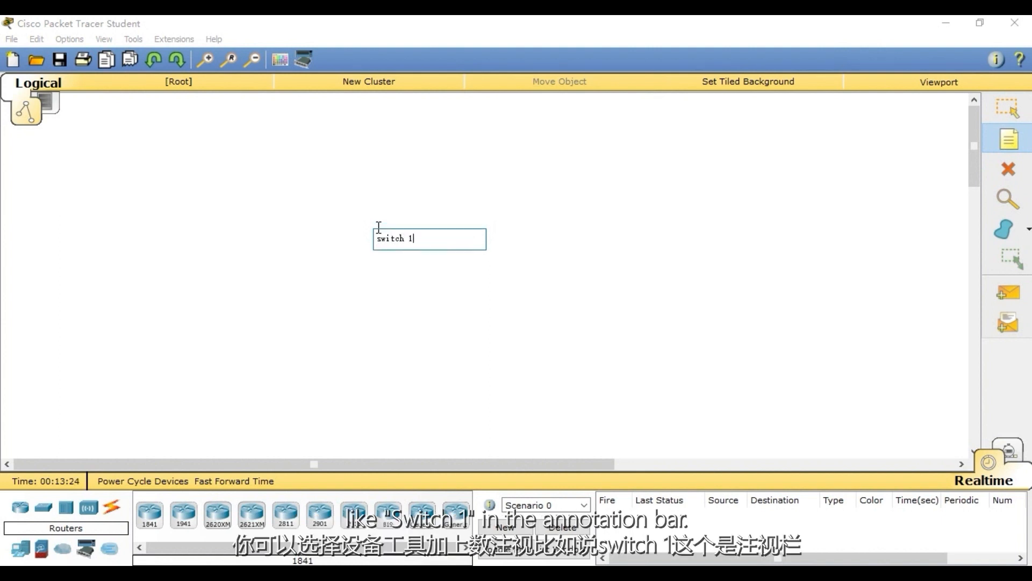
{"action": "left_click", "coordinate": [397, 281]}
{"action": "left_click", "coordinate": [383, 230]}
{"action": "left_click", "coordinate": [1004, 109]}
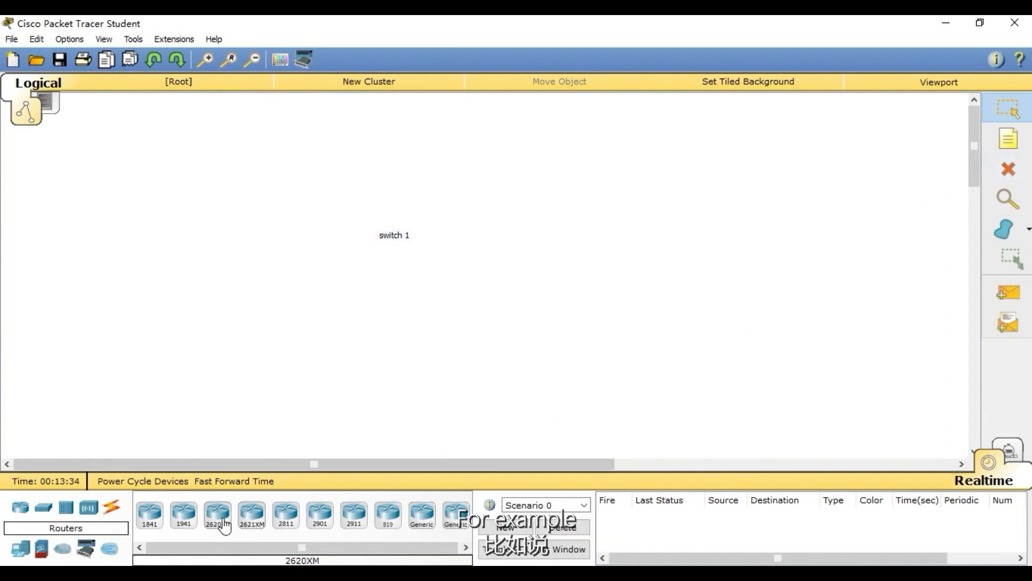
- Place an 1841 router below the note, delete it again and return to the Select tool
{"action": "left_click", "coordinate": [150, 516]}
{"action": "left_click", "coordinate": [449, 295]}
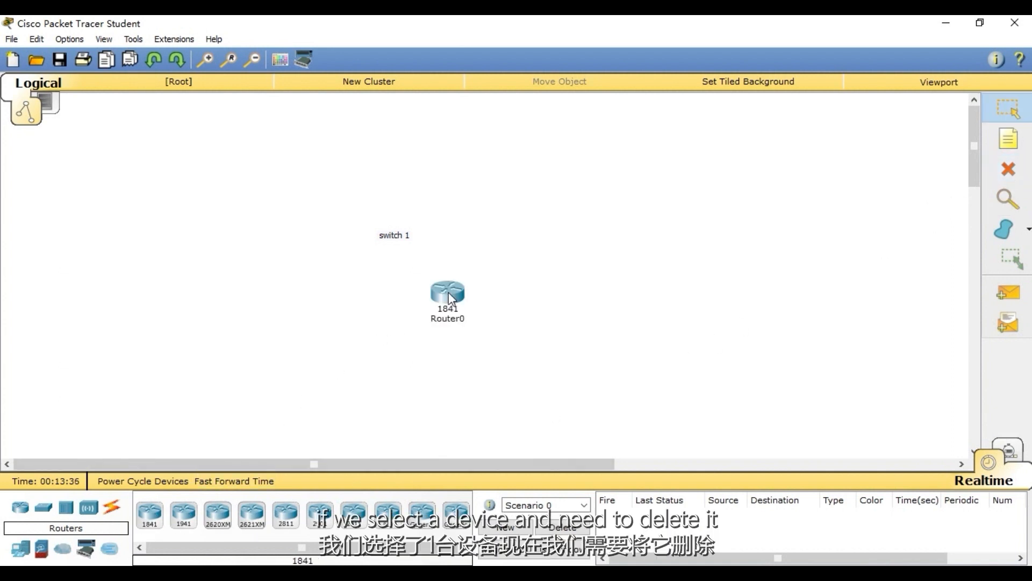
{"action": "left_click", "coordinate": [1009, 170]}
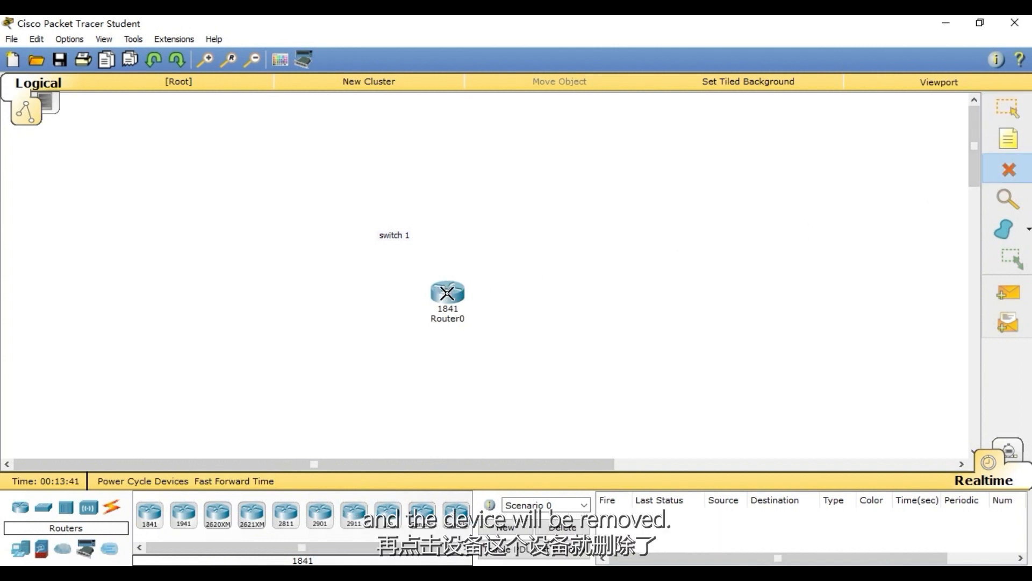
{"action": "left_click", "coordinate": [447, 293]}
{"action": "left_click", "coordinate": [996, 110]}
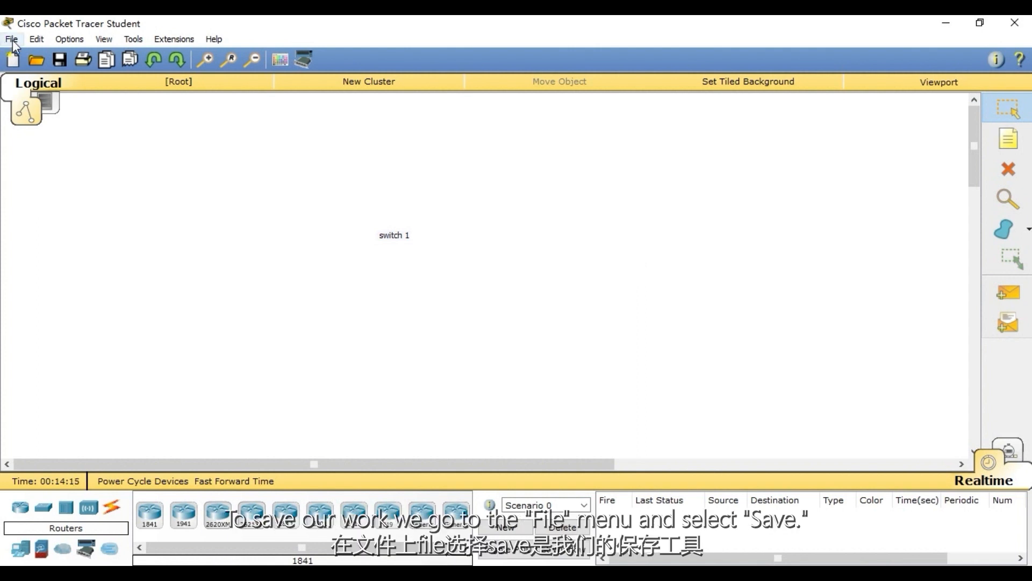
- Save the file to the desktop as 实验一 in the Packet Tracer Activity File (*.pkt) format
{"action": "left_click", "coordinate": [12, 40]}
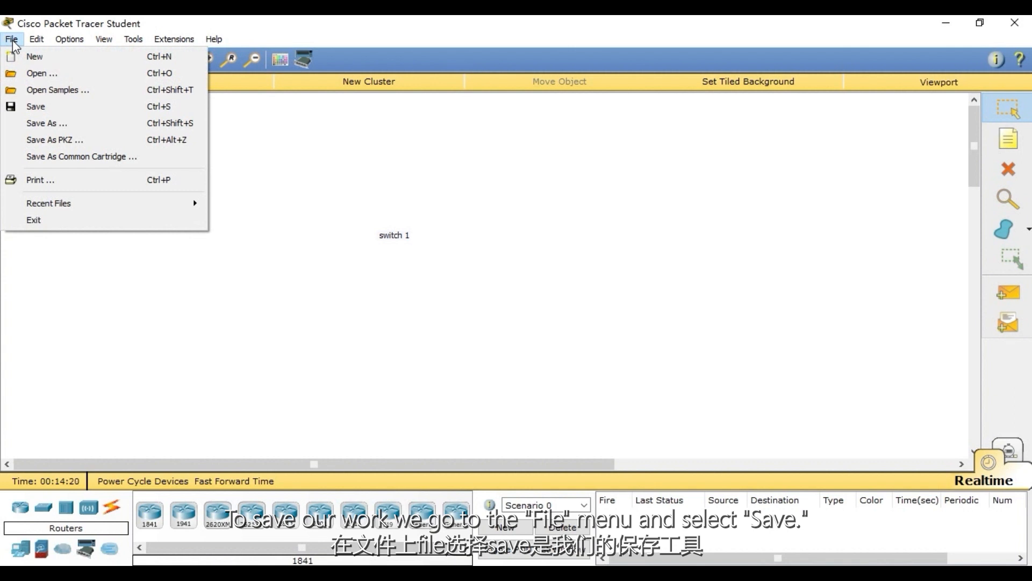
{"action": "left_click", "coordinate": [31, 109]}
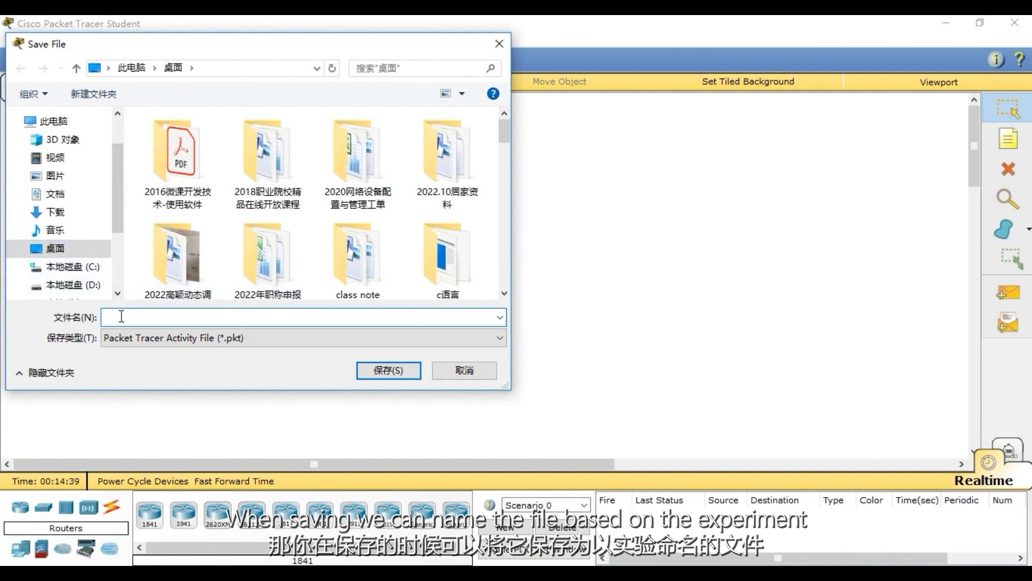
{"action": "type", "text": "sh"}
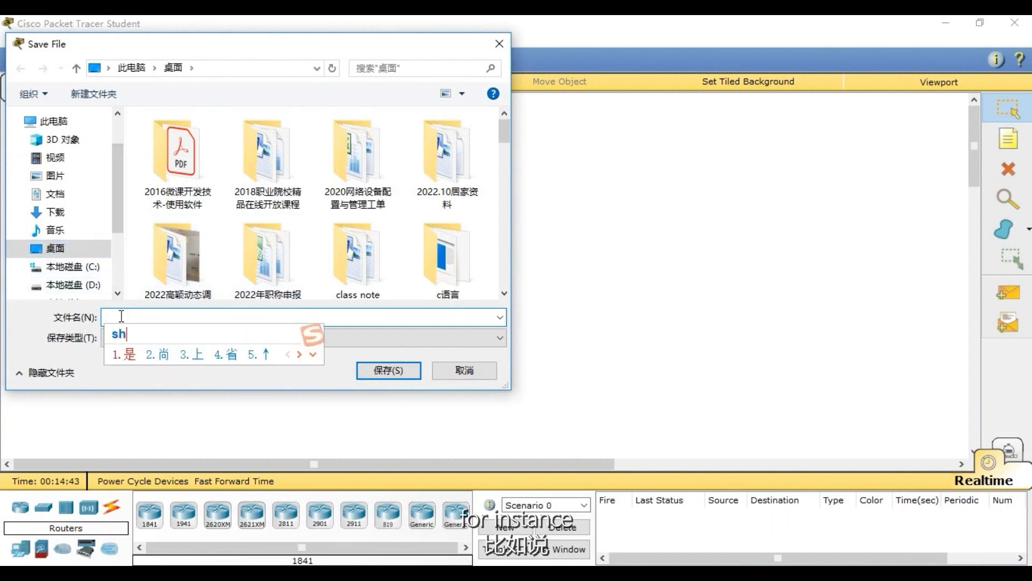
{"action": "type", "text": "iyan"}
{"action": "key", "text": "space"}
{"action": "type", "text": "yi"}
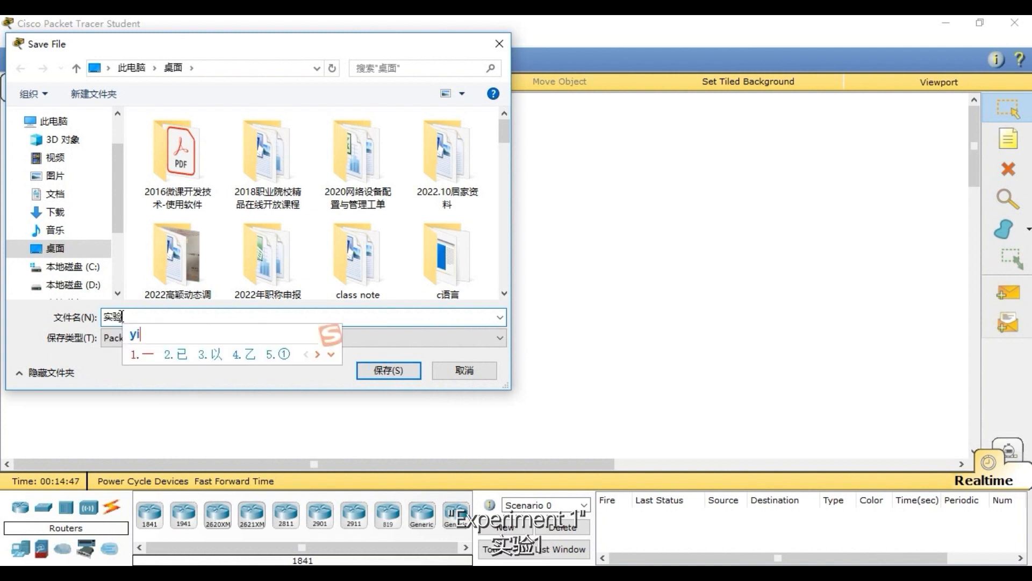
{"action": "key", "text": "space"}
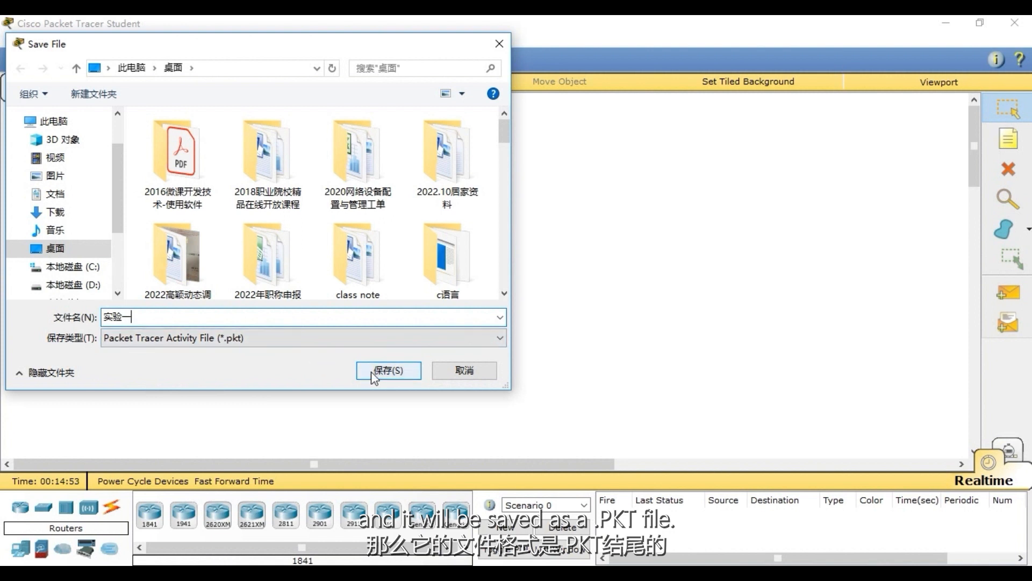
{"action": "left_click", "coordinate": [393, 370]}
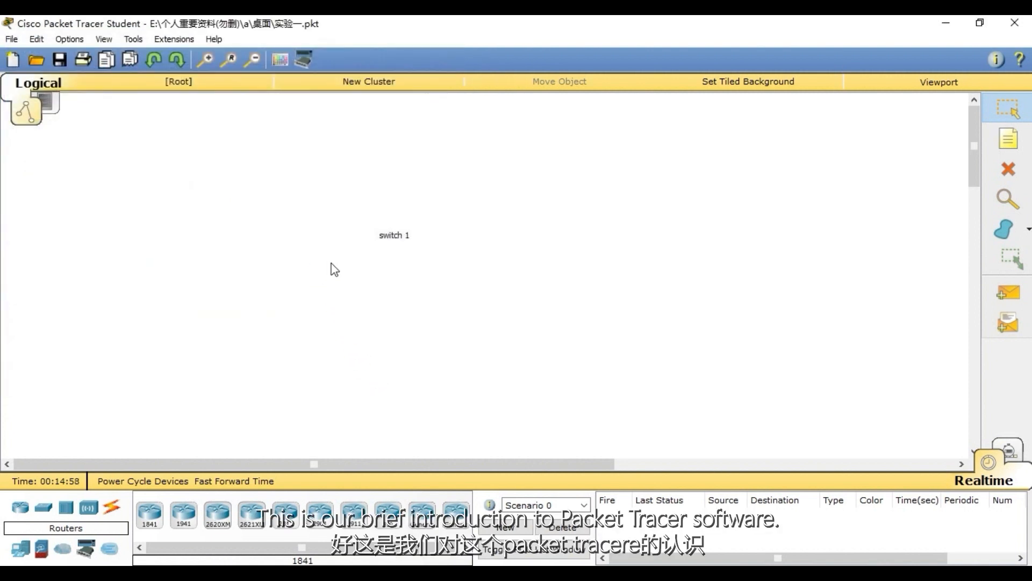
- Delete the "switch 1" note from the workspace and return to the Select tool
{"action": "left_click_drag", "start_coordinate": [347, 204], "coordinate": [446, 276]}
{"action": "key", "text": "Delete"}
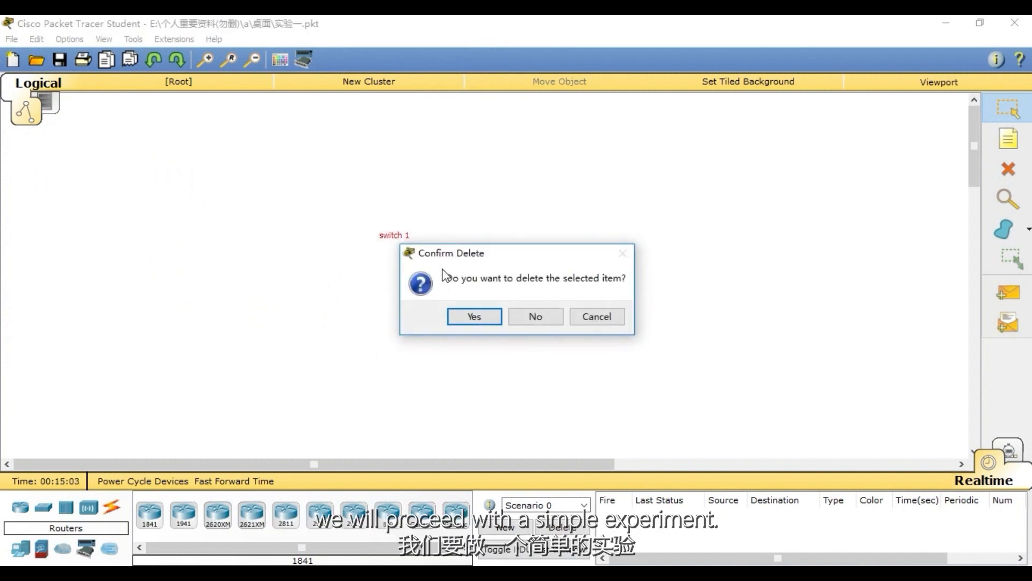
{"action": "left_click", "coordinate": [472, 316]}
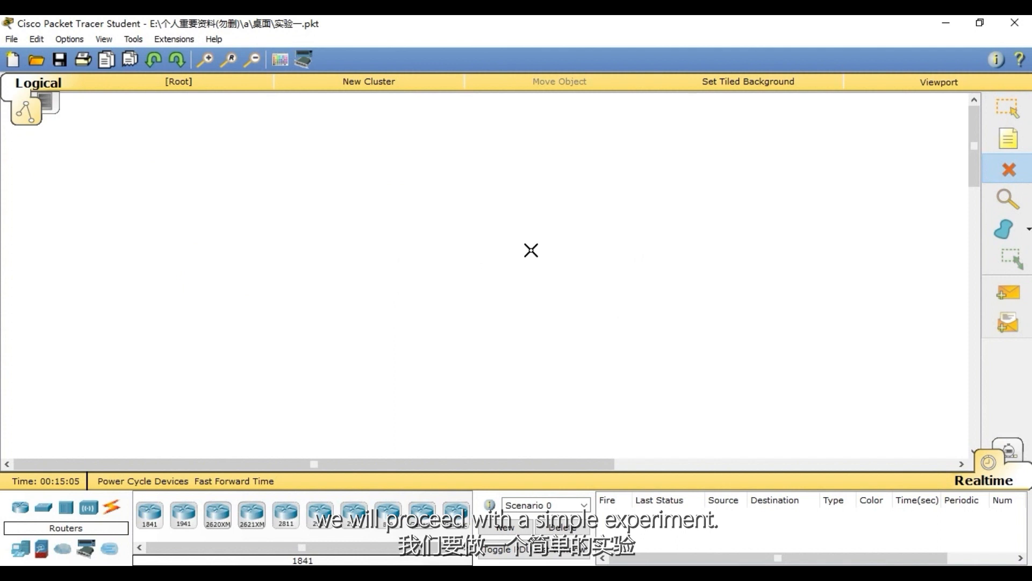
{"action": "left_click", "coordinate": [1000, 111]}
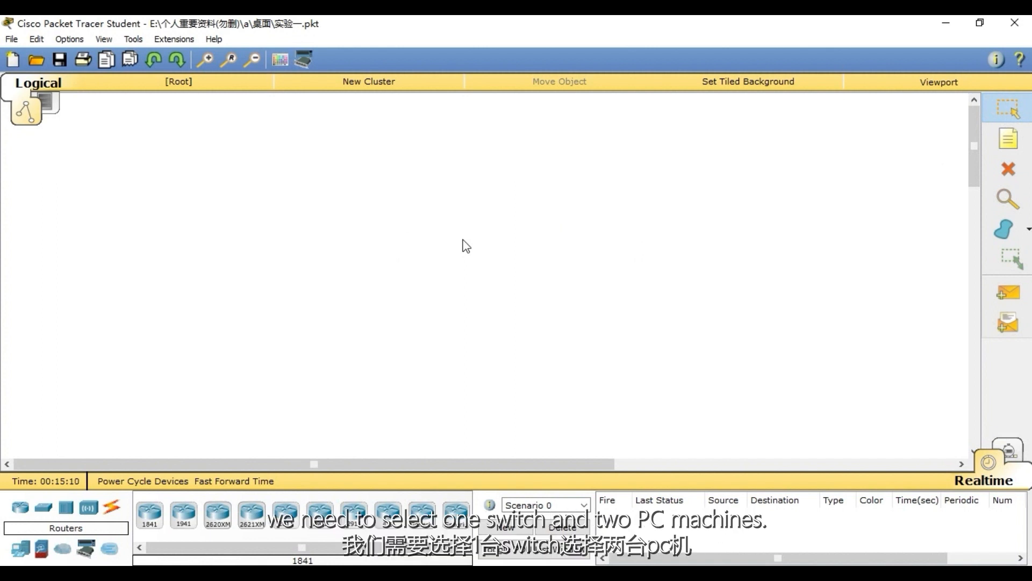
- Place a 2950-24 switch in the upper middle of the workspace
{"action": "left_click", "coordinate": [43, 507]}
{"action": "left_click", "coordinate": [149, 514]}
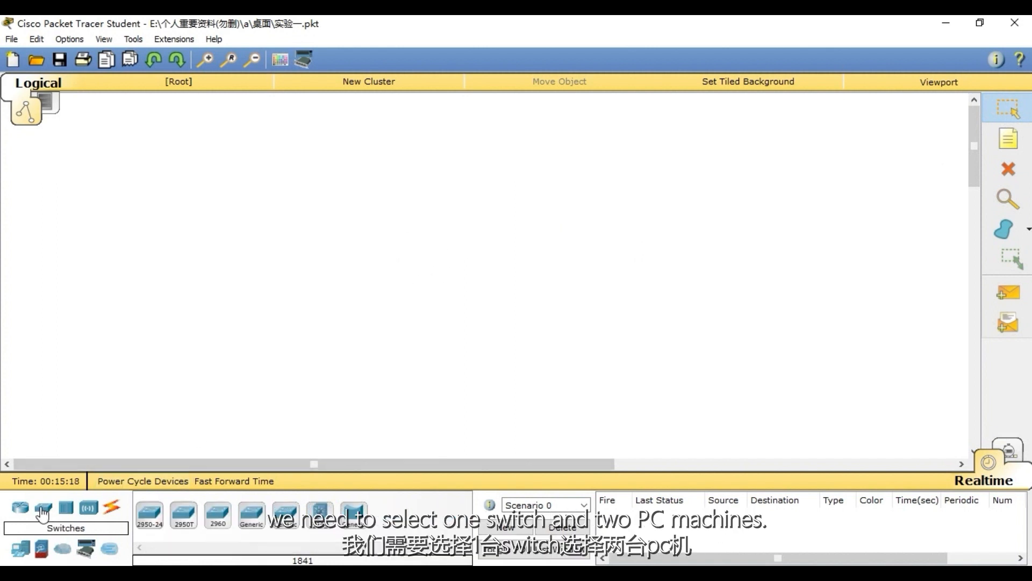
{"action": "left_click", "coordinate": [437, 215]}
- Place two generic PCs side by side below the switch
{"action": "left_click", "coordinate": [21, 548]}
{"action": "left_click", "coordinate": [149, 514]}
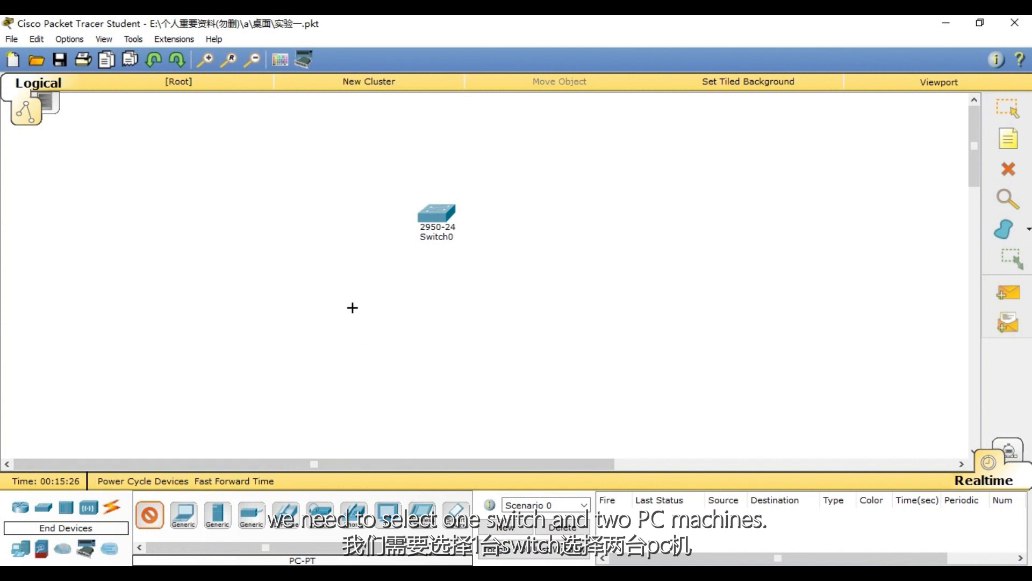
{"action": "left_click", "coordinate": [352, 307]}
{"action": "left_click", "coordinate": [149, 513]}
{"action": "left_click", "coordinate": [505, 312]}
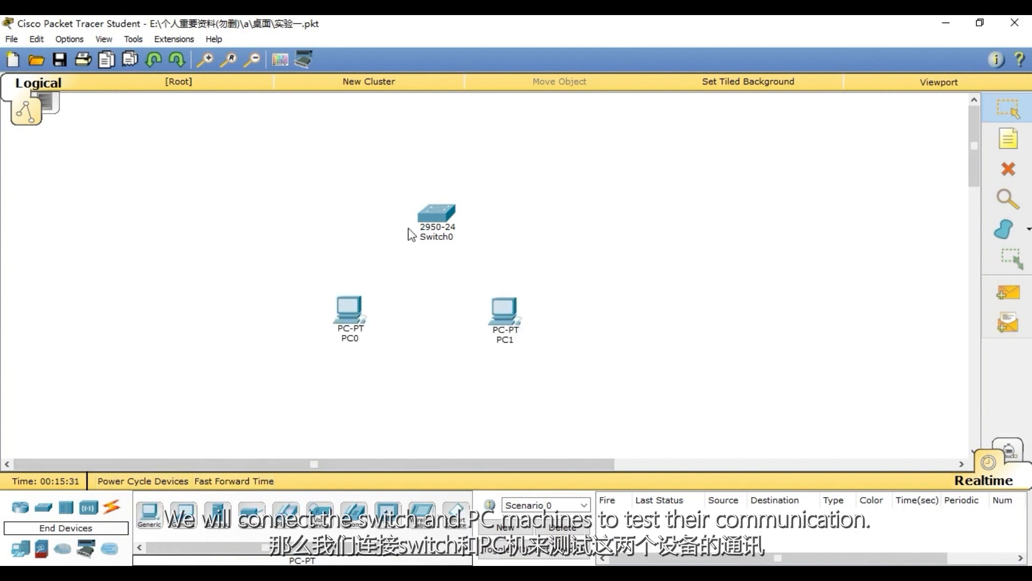
- Connect PC0's FastEthernet0 port to the switch's FastEthernet0/1 port with a copper straight-through cable
{"action": "mouse_move", "coordinate": [507, 328]}
{"action": "left_click", "coordinate": [113, 508]}
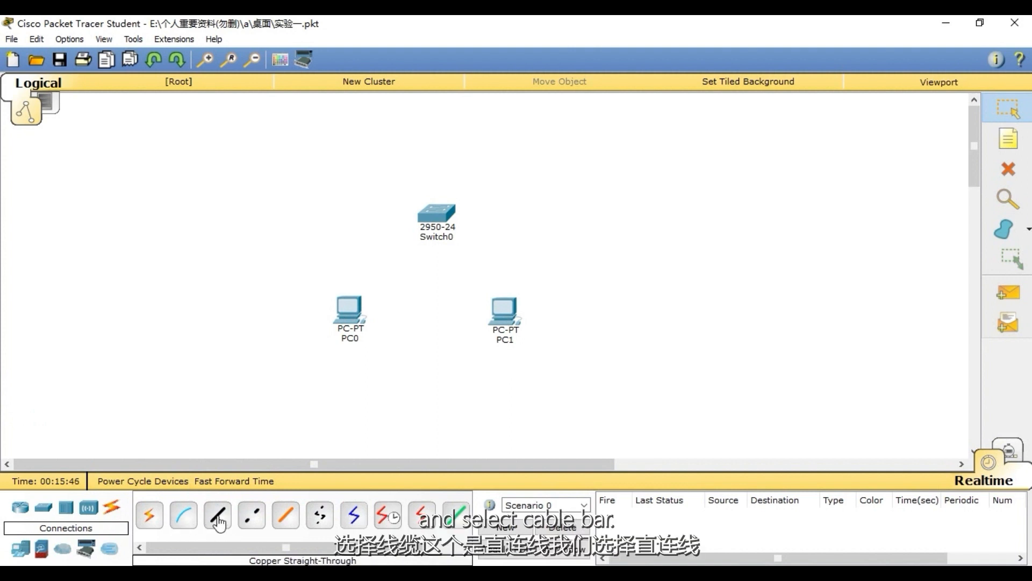
{"action": "left_click", "coordinate": [214, 519]}
{"action": "left_click", "coordinate": [344, 306]}
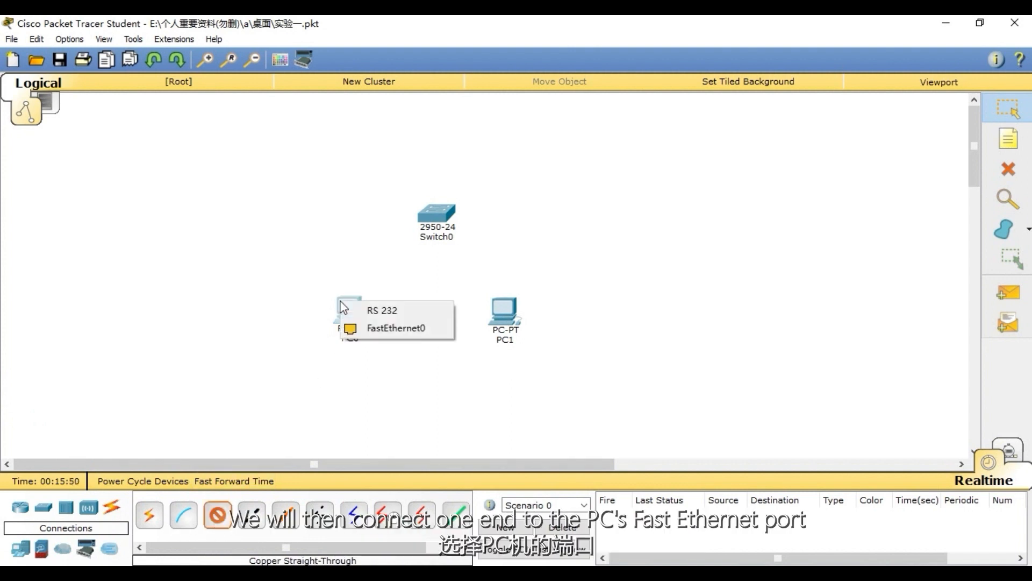
{"action": "left_click", "coordinate": [357, 332]}
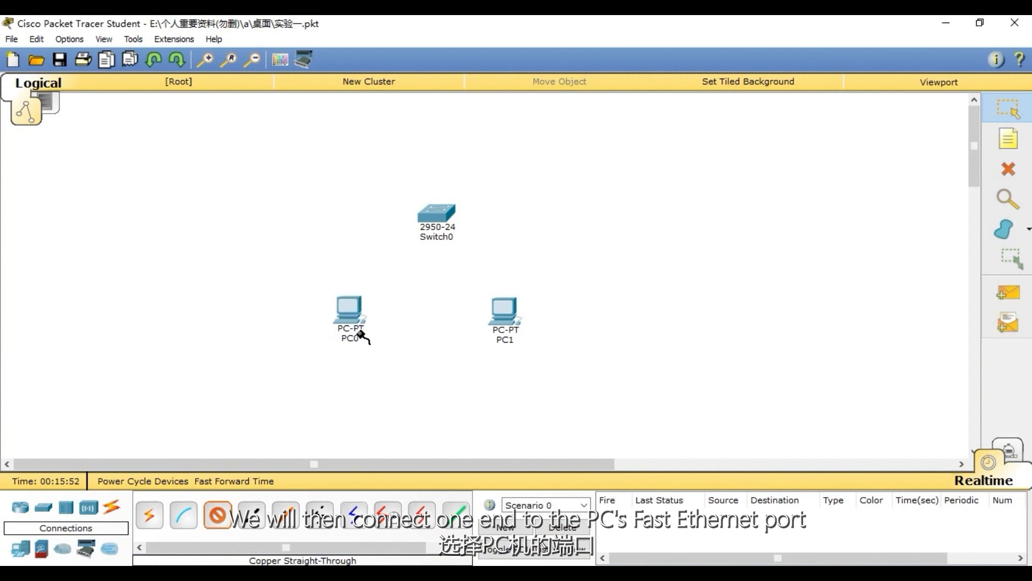
{"action": "left_click", "coordinate": [431, 216]}
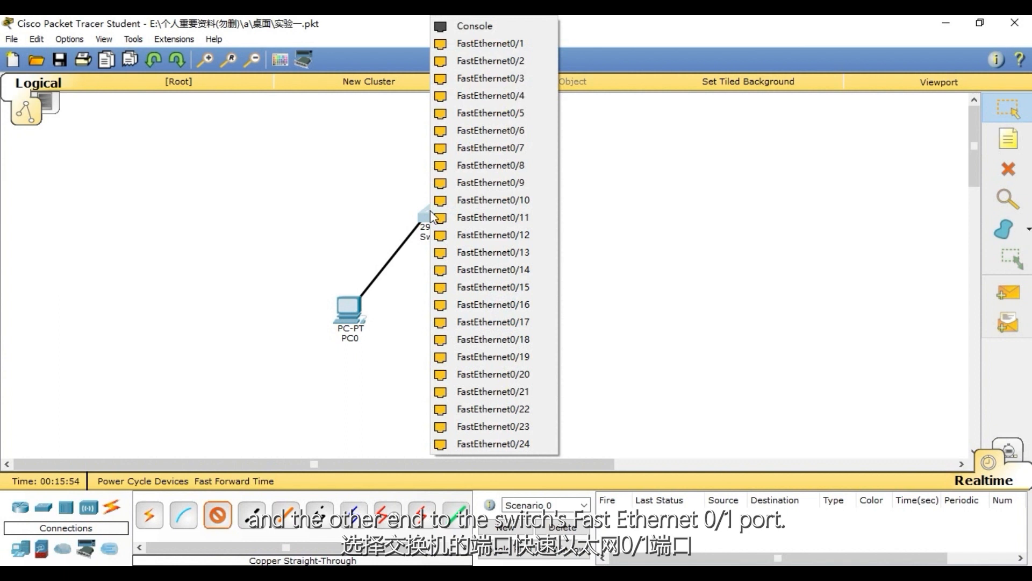
{"action": "left_click", "coordinate": [490, 47]}
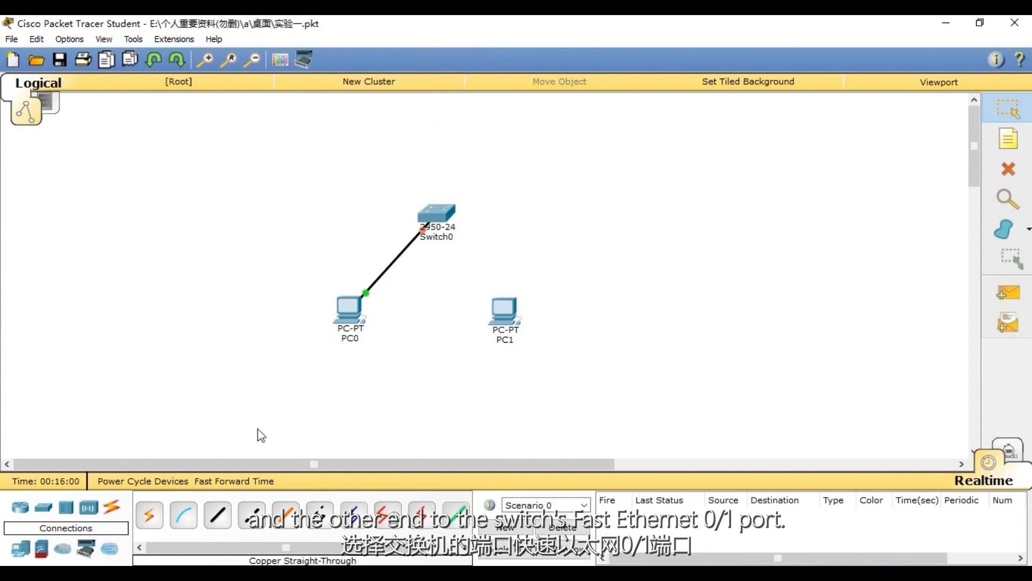
- Connect PC1's FastEthernet0 port to the switch's FastEthernet0/2 port with a copper straight-through cable
{"action": "left_click", "coordinate": [219, 518]}
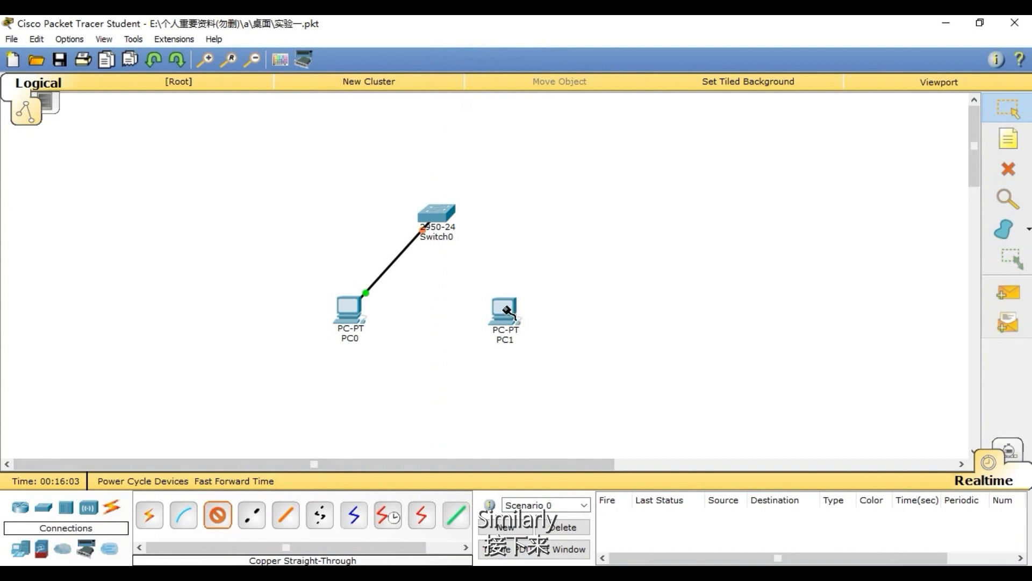
{"action": "left_click", "coordinate": [504, 309]}
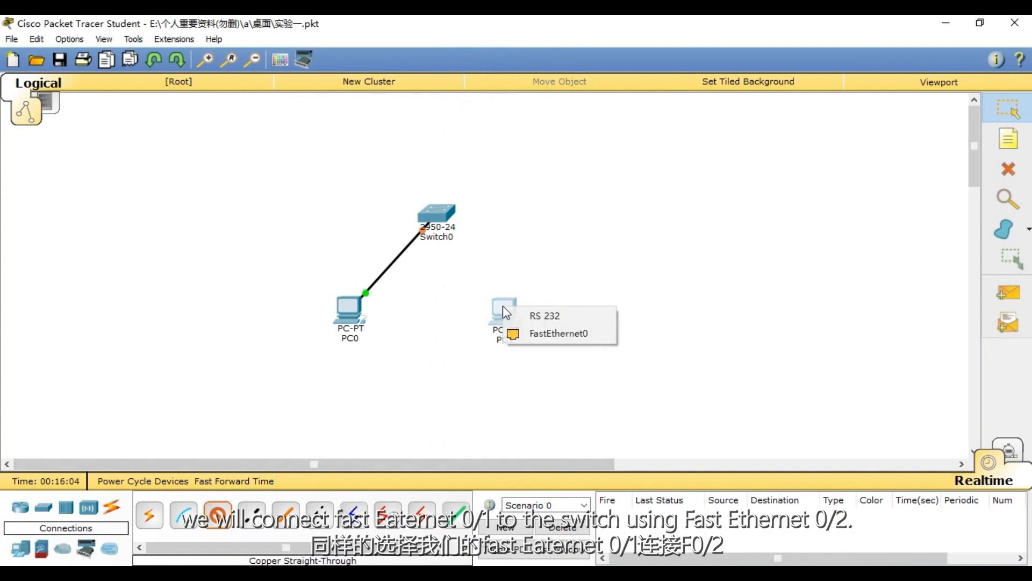
{"action": "left_click", "coordinate": [520, 331]}
{"action": "left_click", "coordinate": [440, 214]}
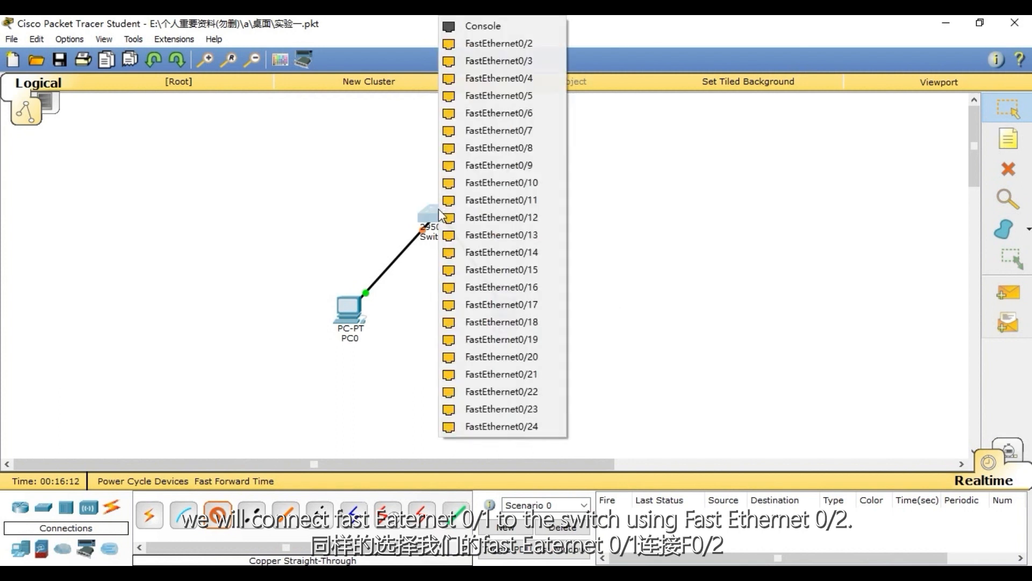
{"action": "left_click", "coordinate": [500, 46]}
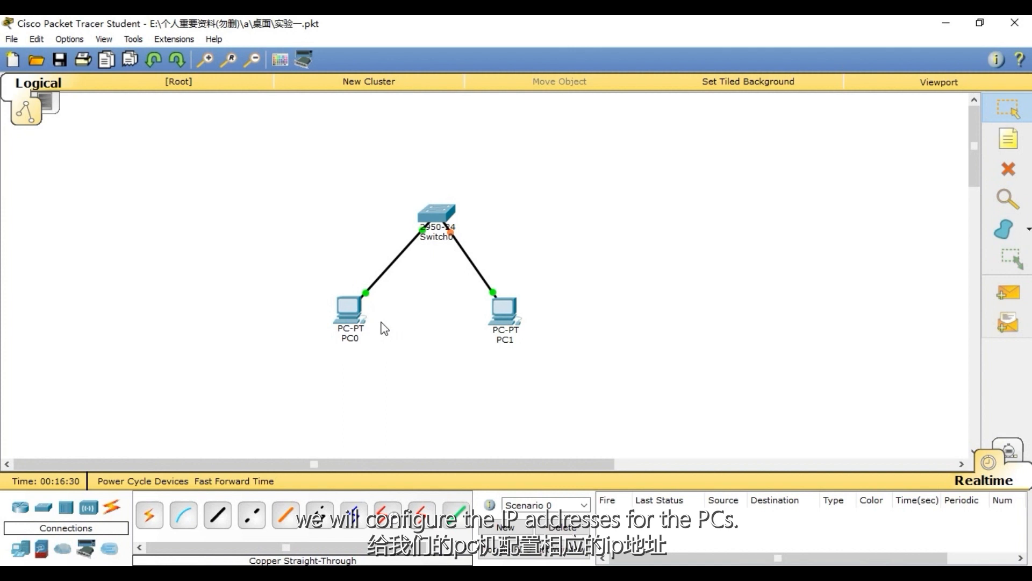
- Set PC0's static IP address to 192.168.1.2 with subnet mask 255.255.255.0
{"action": "left_click", "coordinate": [347, 308]}
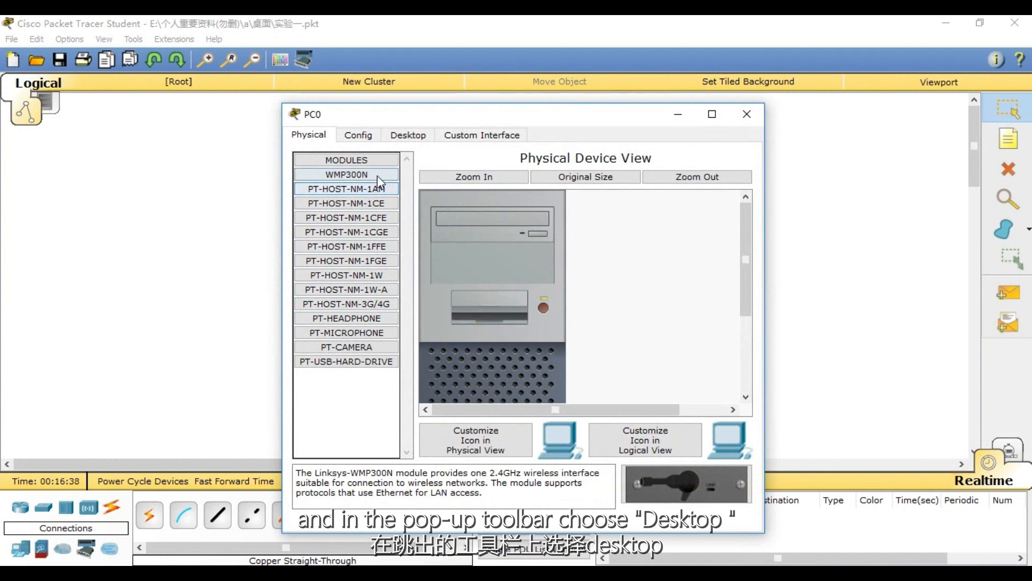
{"action": "left_click", "coordinate": [407, 135]}
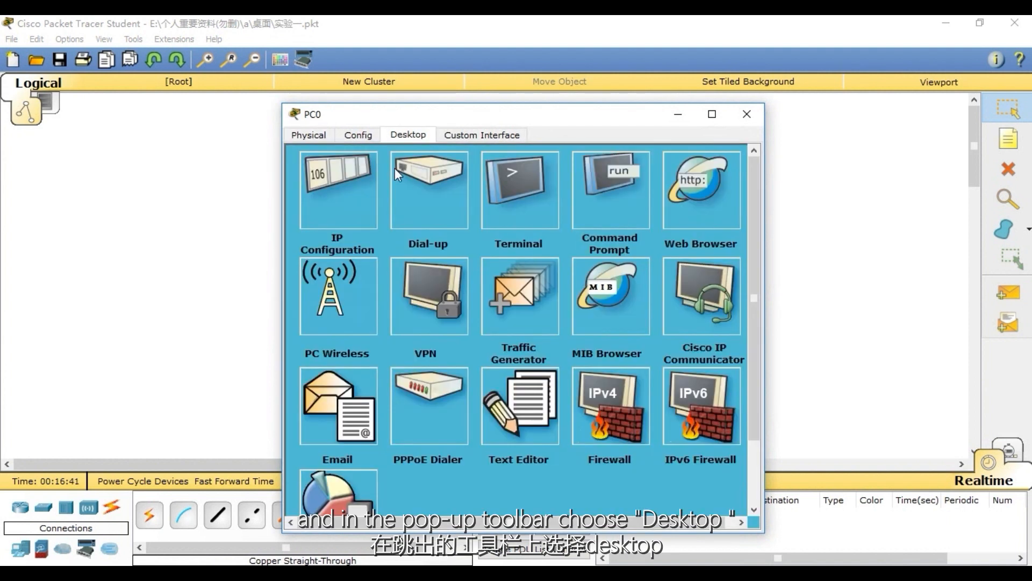
{"action": "left_click", "coordinate": [333, 191]}
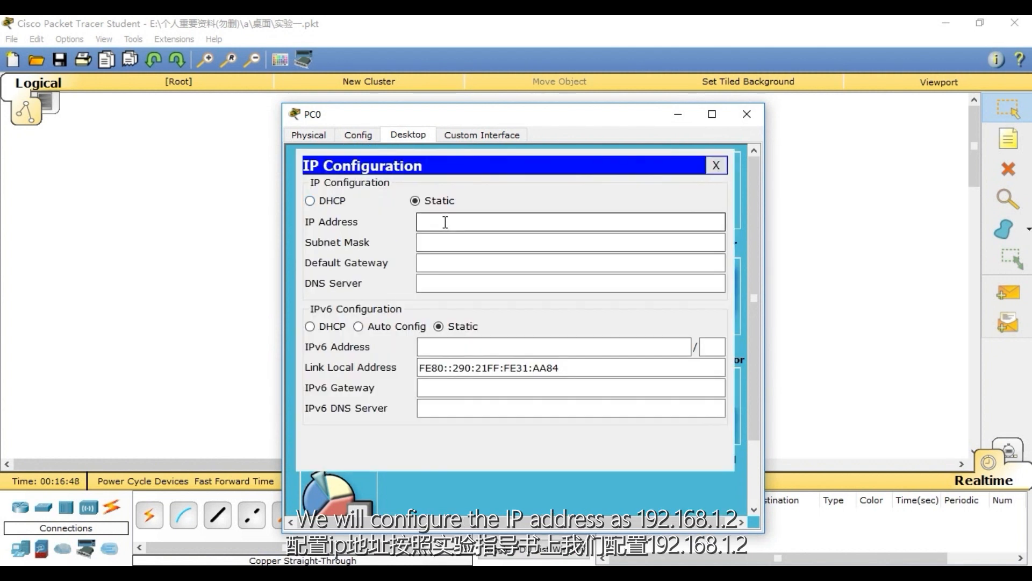
{"action": "type", "text": "192"}
{"action": "type", "text": "68.1.2"}
{"action": "left_click", "coordinate": [446, 243]}
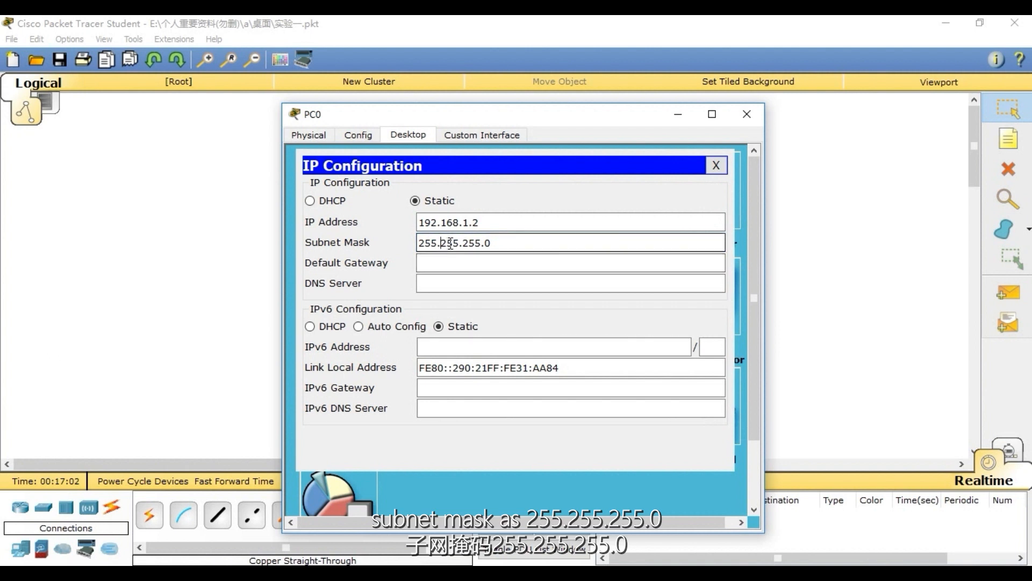
- Set PC0's default gateway to 192.168.1.1 and close its configuration window
{"action": "left_click", "coordinate": [462, 263]}
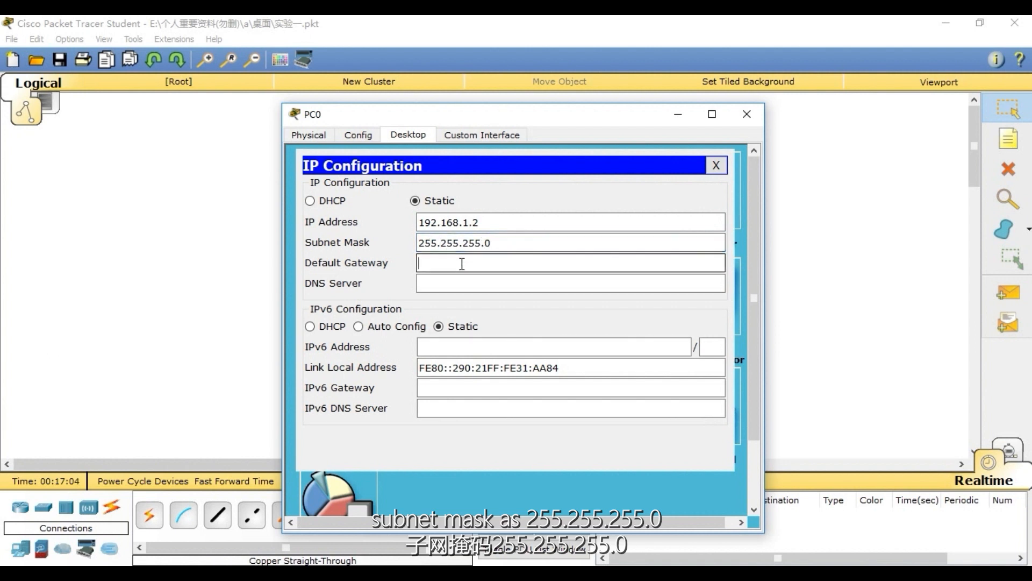
{"action": "type", "text": "192.16"}
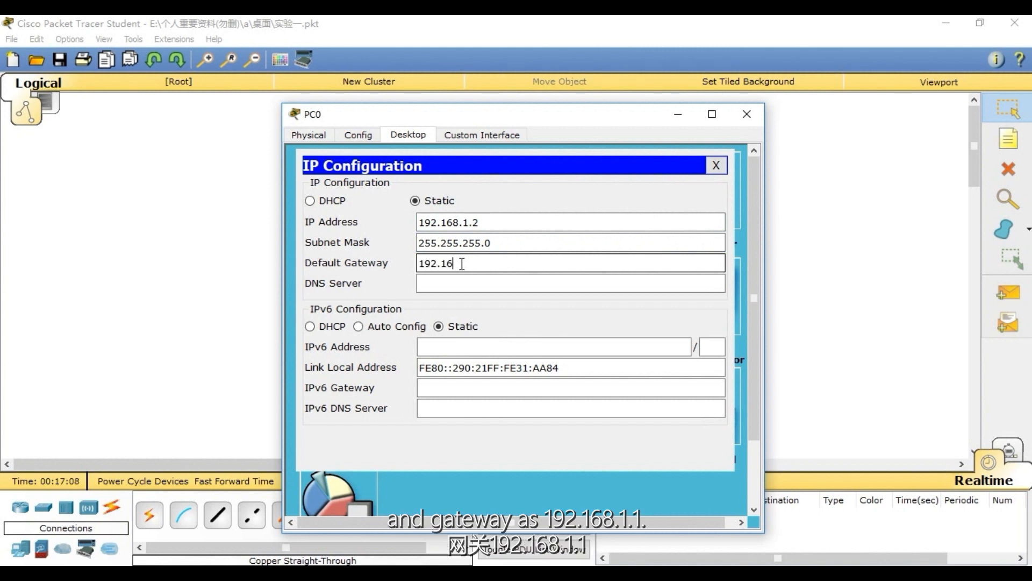
{"action": "type", "text": "8.1.1"}
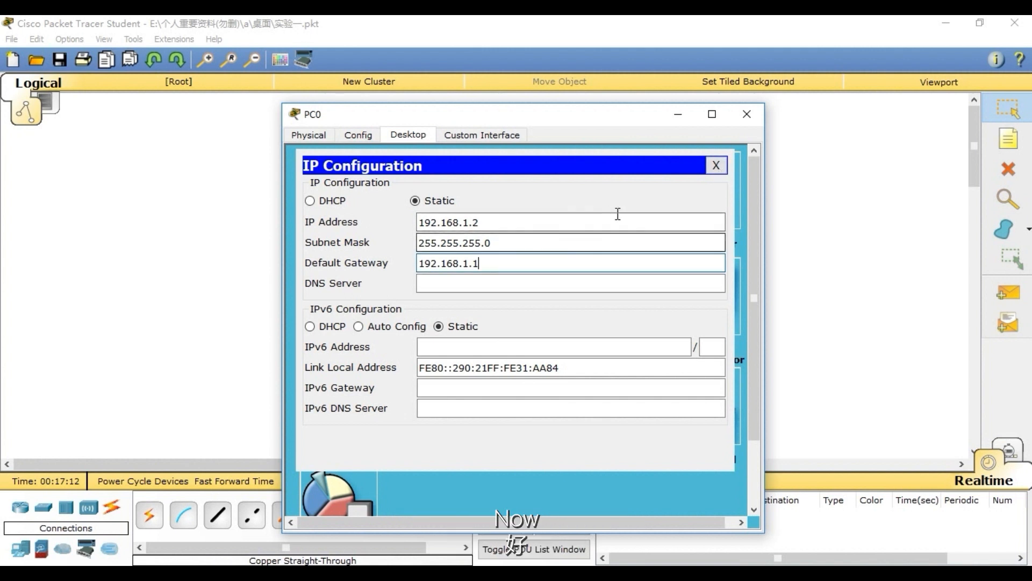
{"action": "left_click", "coordinate": [719, 166]}
{"action": "left_click", "coordinate": [747, 114]}
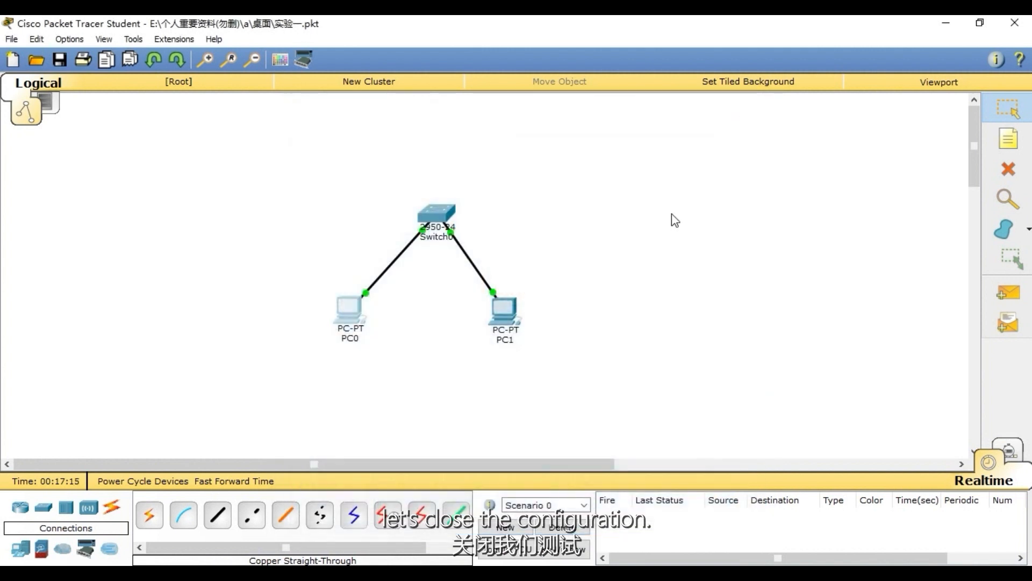
- Set PC1's static IP address to 192.168.1.3 with subnet mask 255.255.255.0
{"action": "left_click", "coordinate": [505, 310]}
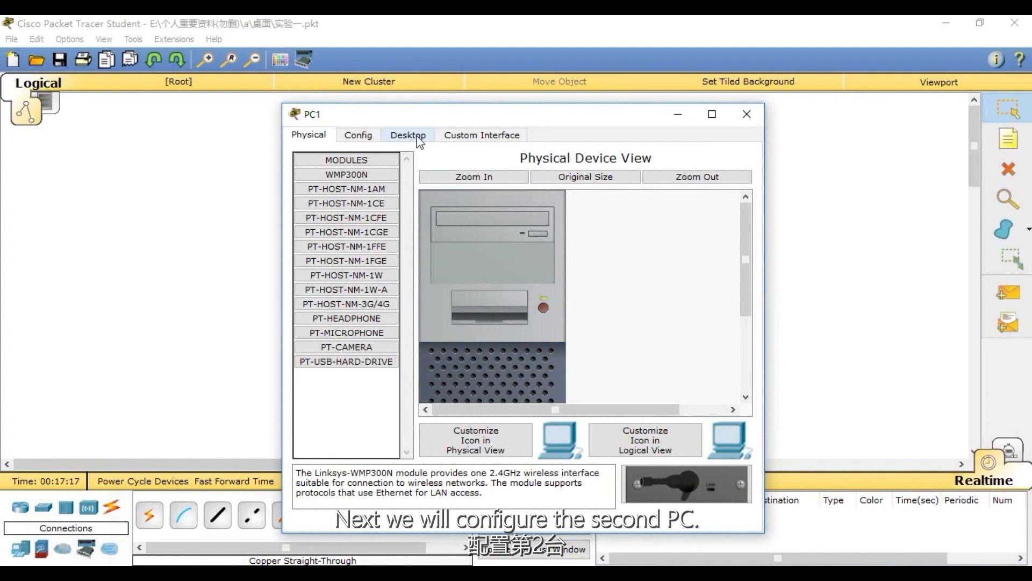
{"action": "left_click", "coordinate": [419, 138]}
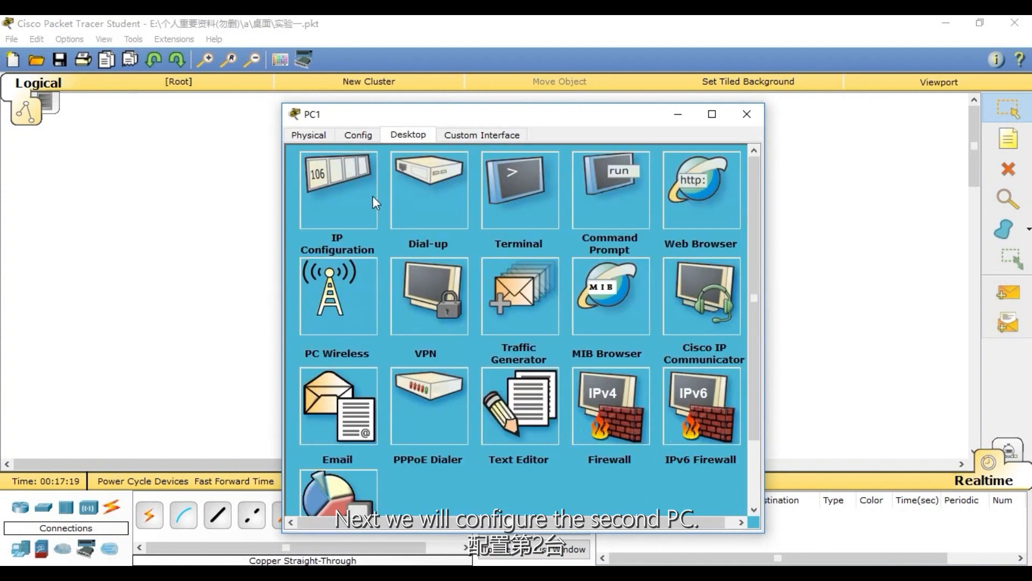
{"action": "left_click", "coordinate": [341, 202]}
{"action": "left_click", "coordinate": [435, 221]}
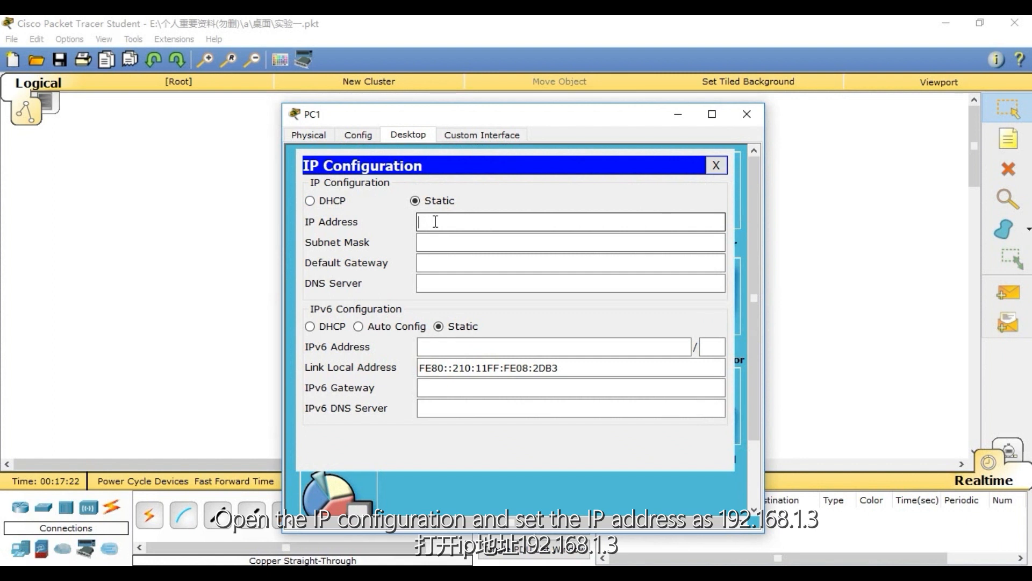
{"action": "type", "text": "192.168.1.3"}
{"action": "left_click", "coordinate": [435, 242]}
- Set PC1's default gateway to 192.168.1.1 and close its configuration window
{"action": "left_click", "coordinate": [435, 266]}
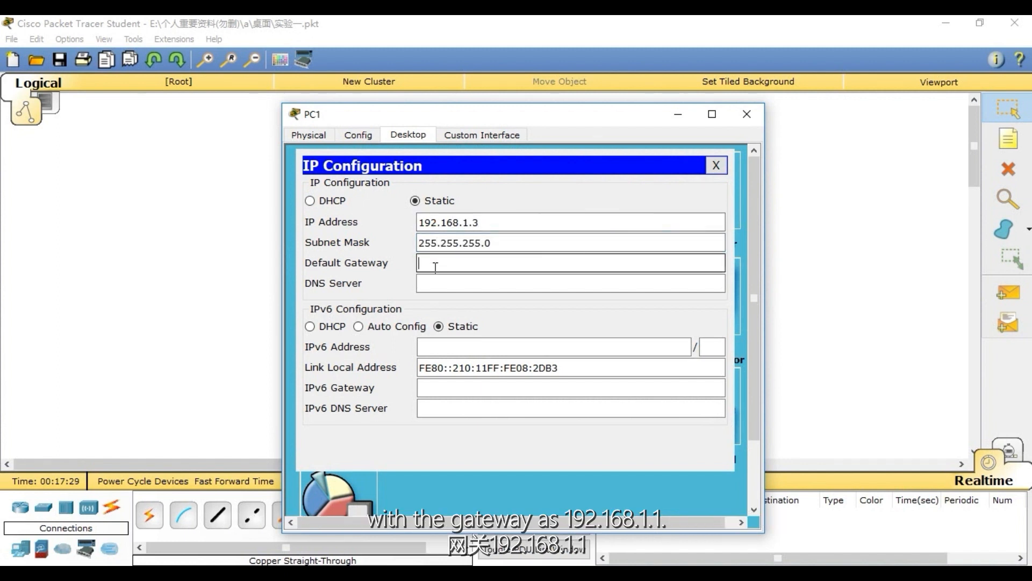
{"action": "type", "text": "192.168.1.1"}
{"action": "left_click", "coordinate": [716, 166]}
{"action": "left_click", "coordinate": [747, 114]}
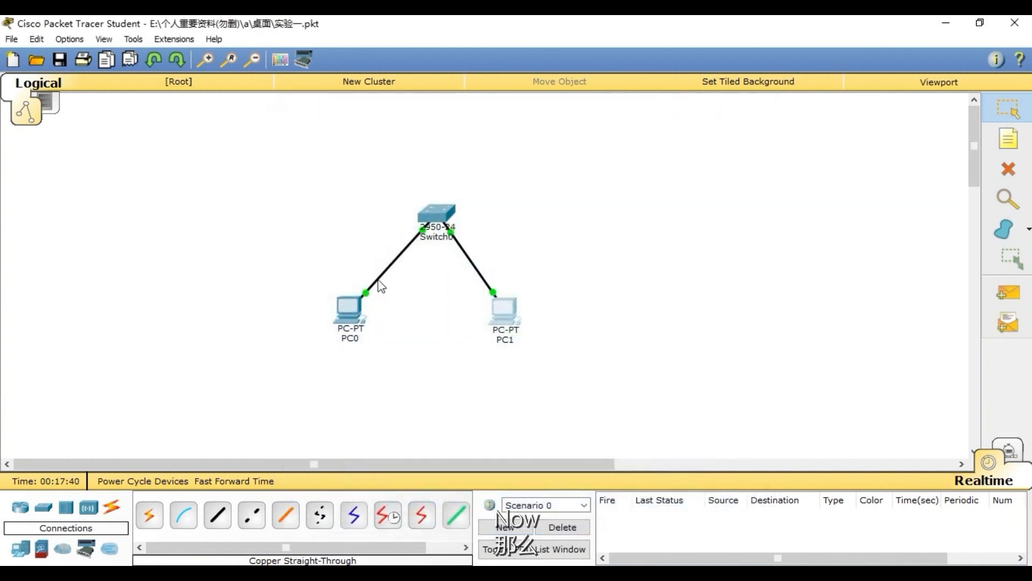
{"action": "left_click_drag", "start_coordinate": [272, 263], "coordinate": [603, 400]}
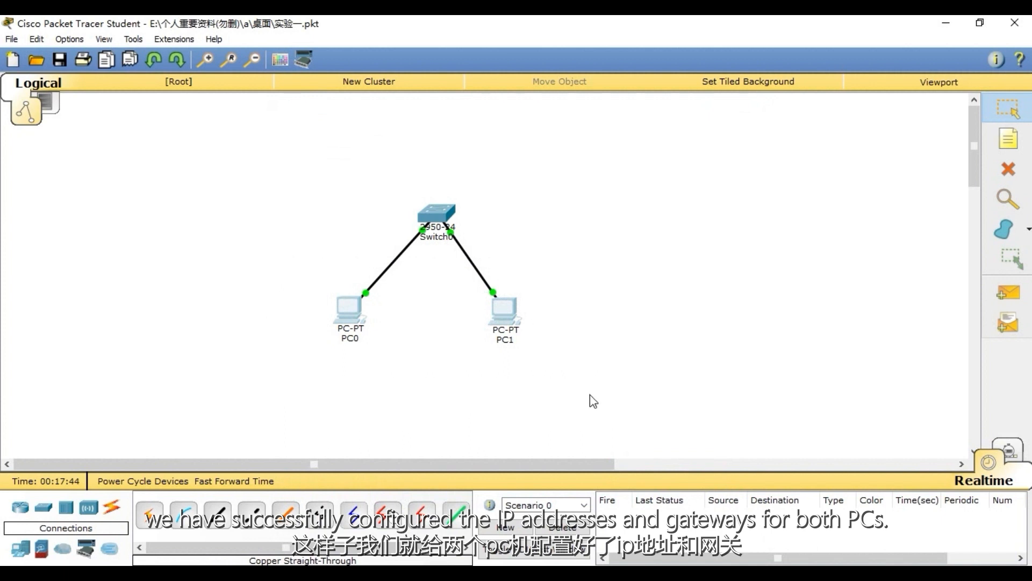
{"action": "left_click", "coordinate": [590, 395]}
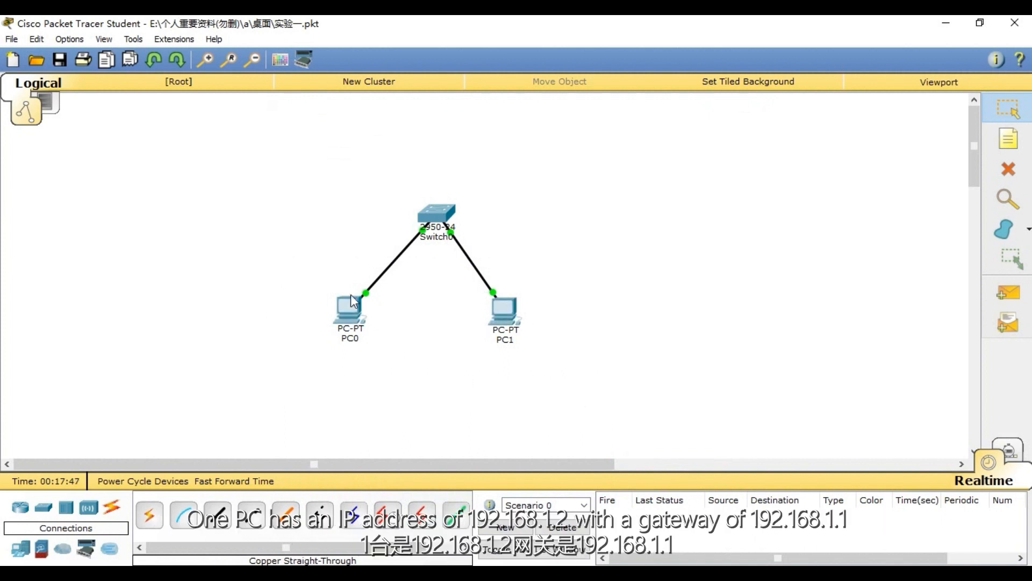
- Review PC0's IP address, subnet mask and default gateway settings, and close its window
{"action": "left_click", "coordinate": [352, 309]}
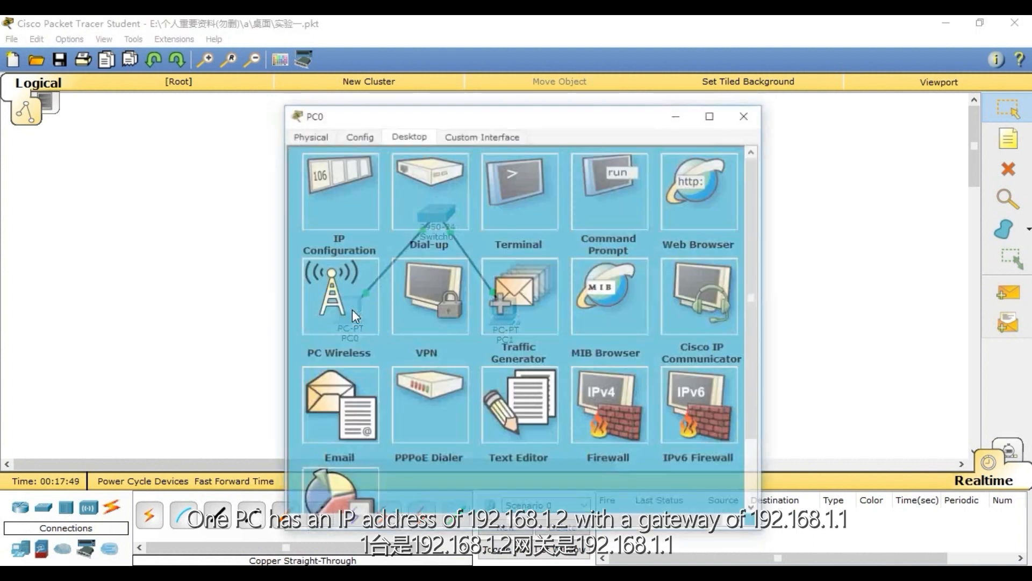
{"action": "left_click", "coordinate": [353, 174]}
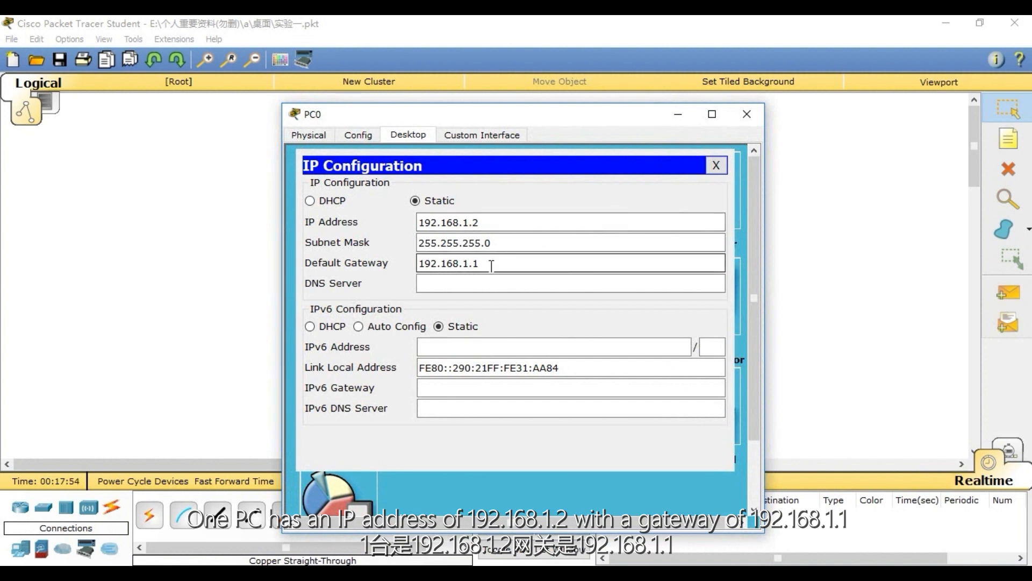
{"action": "left_click", "coordinate": [718, 164]}
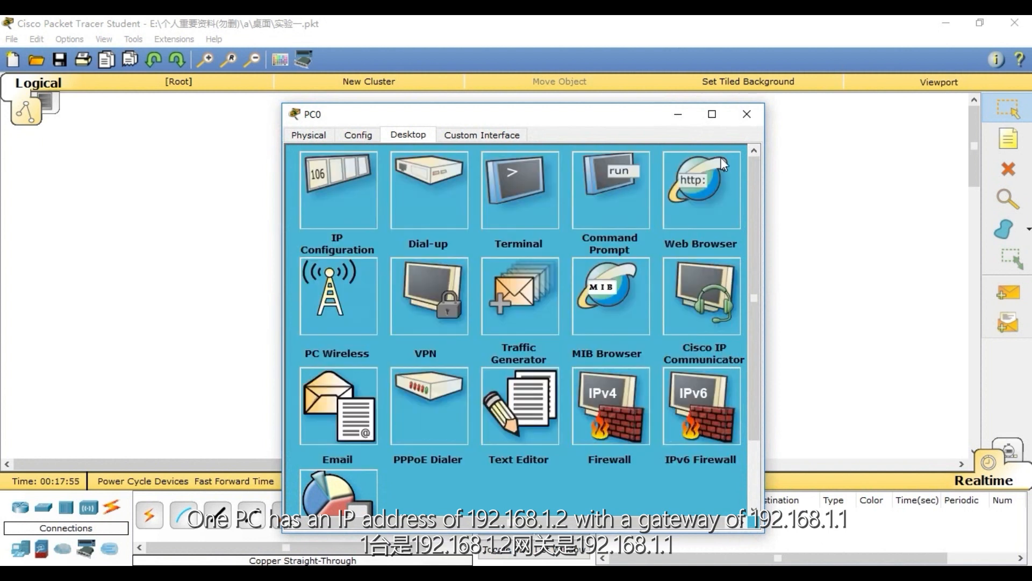
{"action": "left_click", "coordinate": [747, 114]}
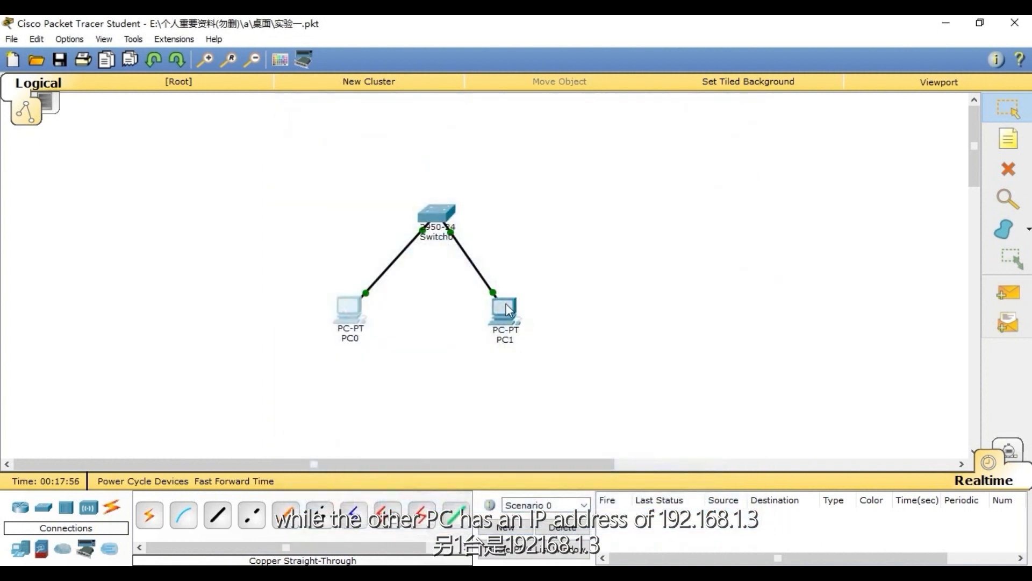
- Review PC1's IP address, subnet mask and default gateway settings, and close its window
{"action": "left_click", "coordinate": [506, 308]}
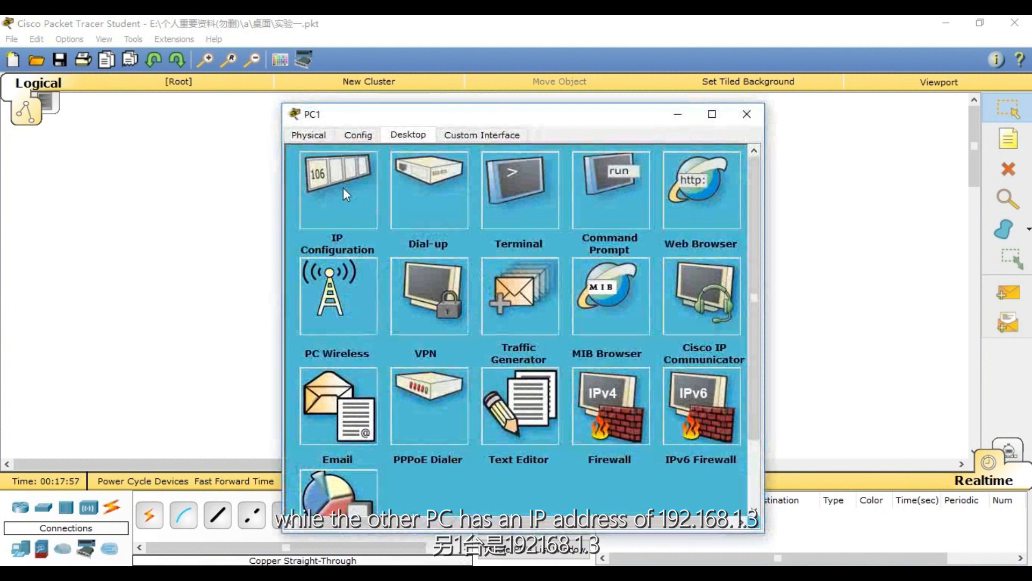
{"action": "left_click", "coordinate": [343, 189]}
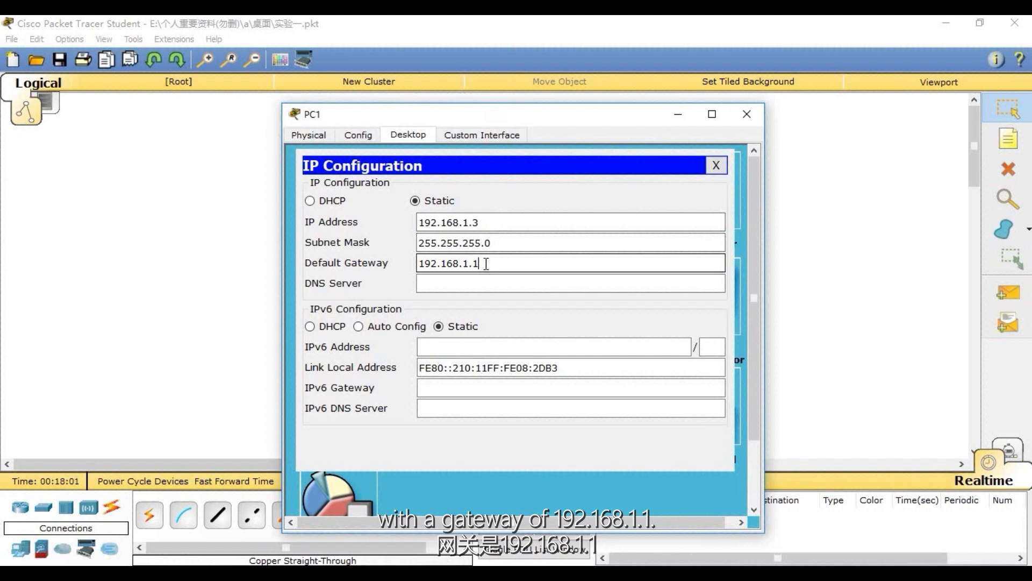
{"action": "left_click", "coordinate": [716, 166]}
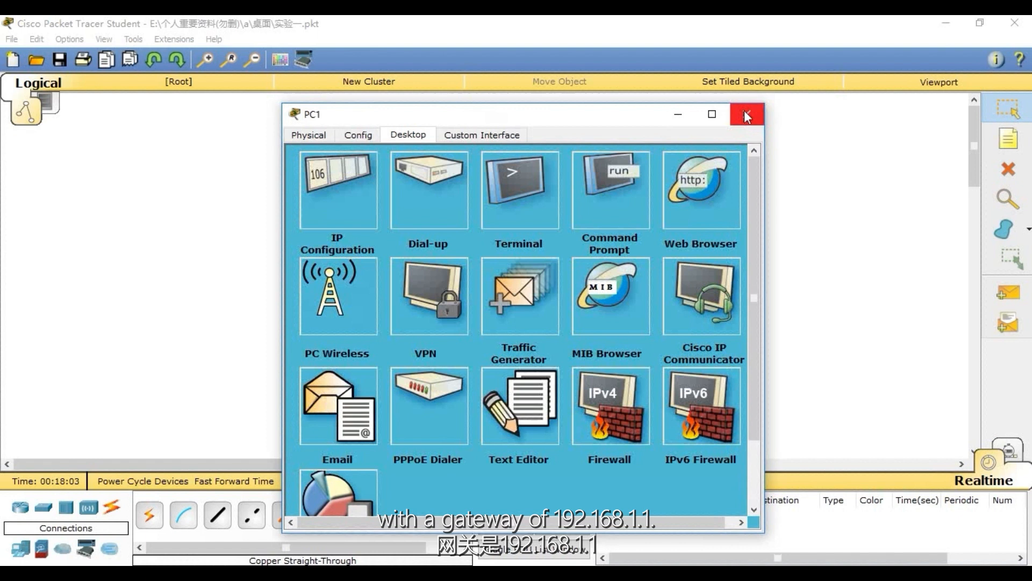
{"action": "left_click", "coordinate": [747, 114]}
{"action": "left_click_drag", "start_coordinate": [280, 274], "coordinate": [571, 384]}
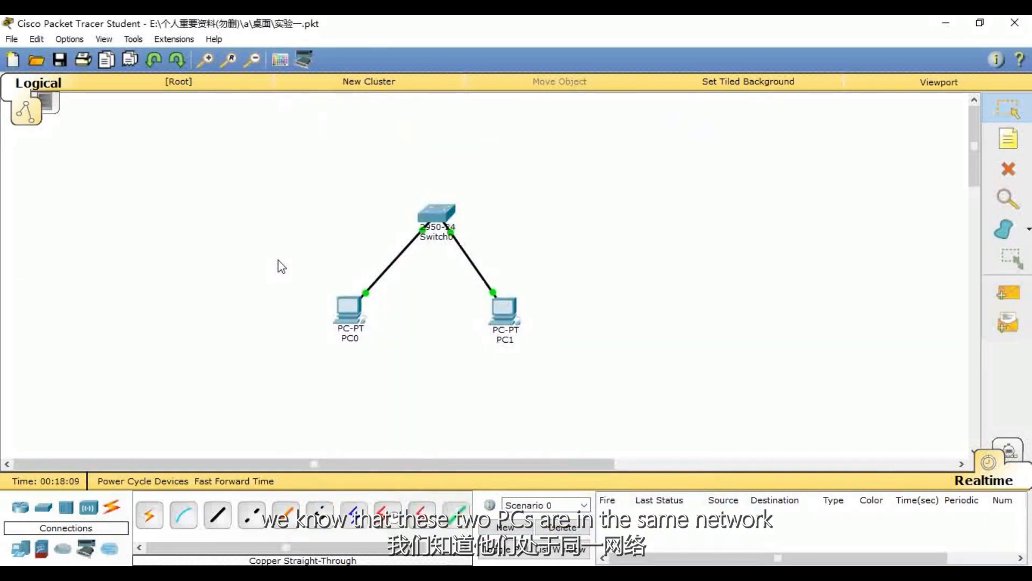
{"action": "left_click_drag", "start_coordinate": [279, 260], "coordinate": [582, 403]}
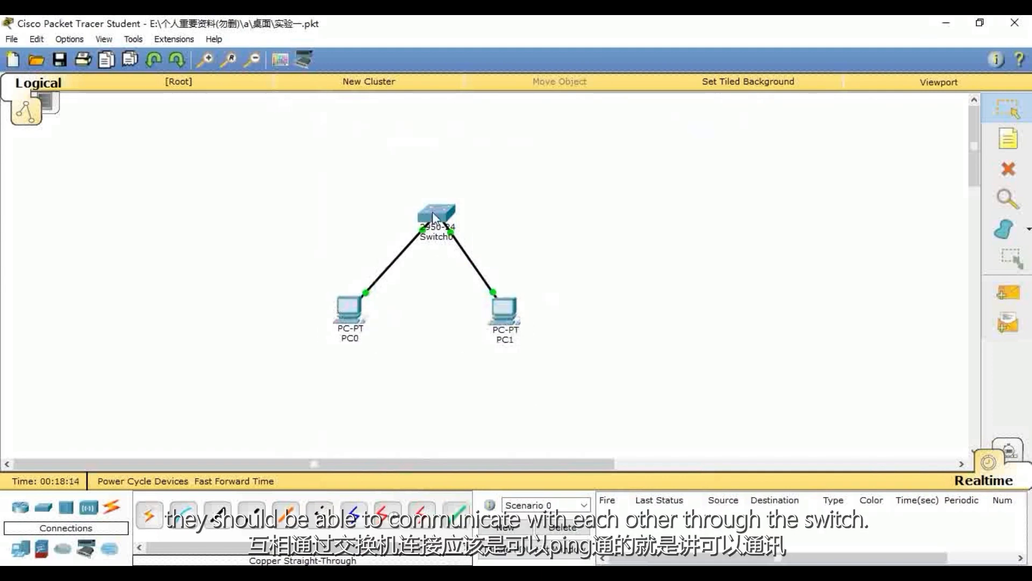
- Ping PC1 at 192.168.1.3 from PC0's Command Prompt
{"action": "left_click", "coordinate": [348, 317]}
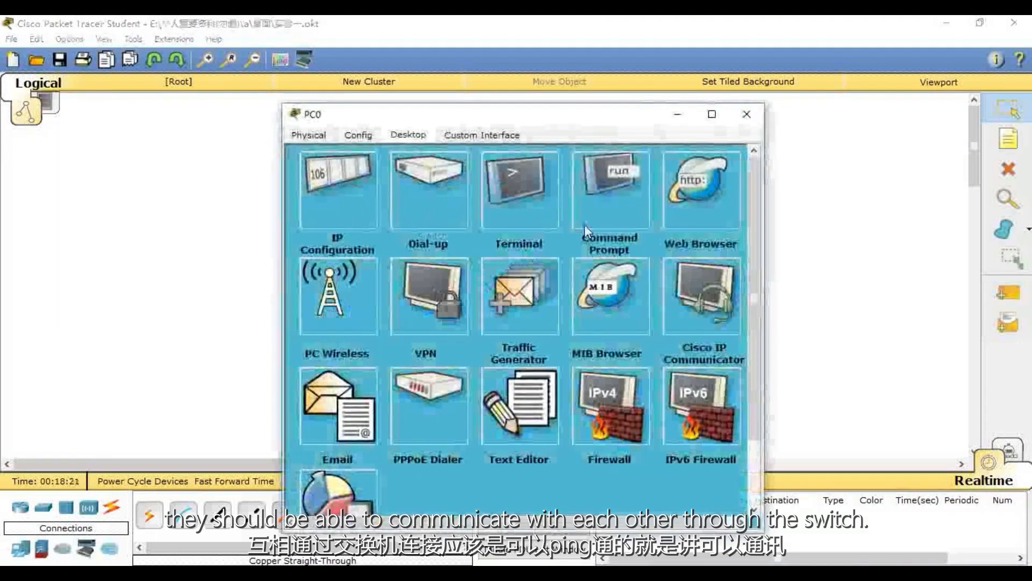
{"action": "left_click", "coordinate": [608, 198]}
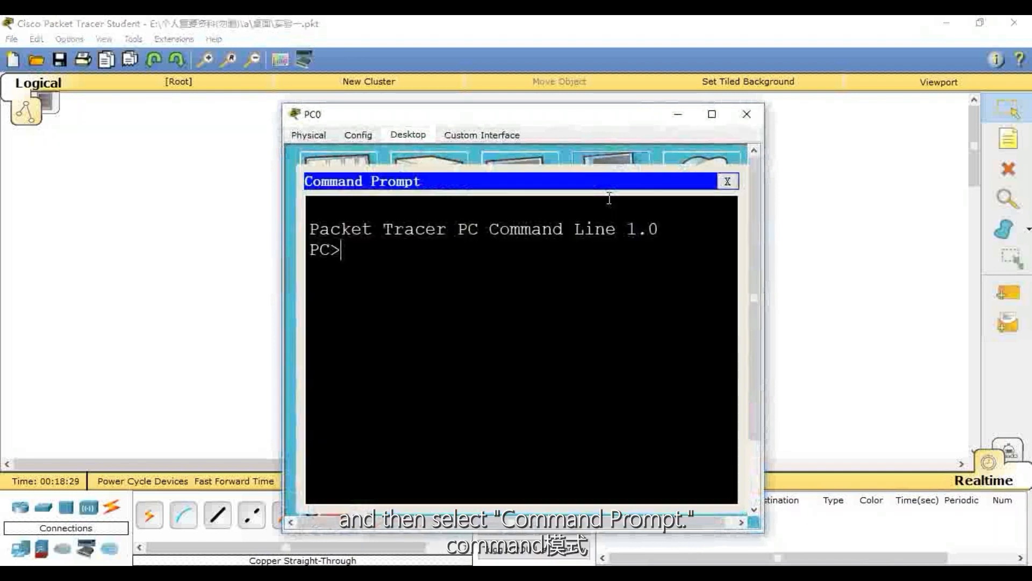
{"action": "type", "text": "pi"}
{"action": "key", "text": "Escape"}
{"action": "type", "text": "ping 19"}
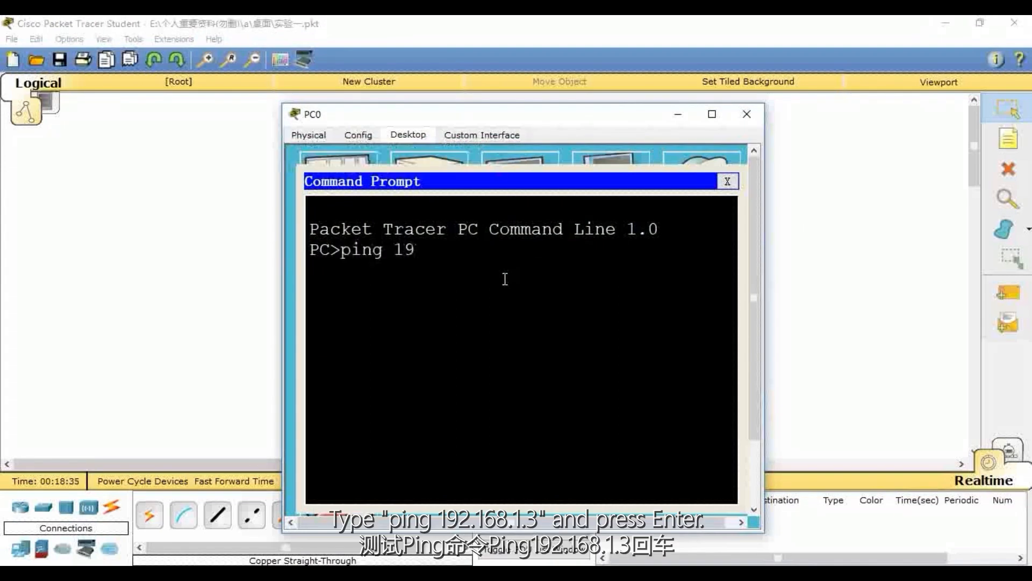
{"action": "type", "text": "2.168.1.3"}
{"action": "key", "text": "Return"}
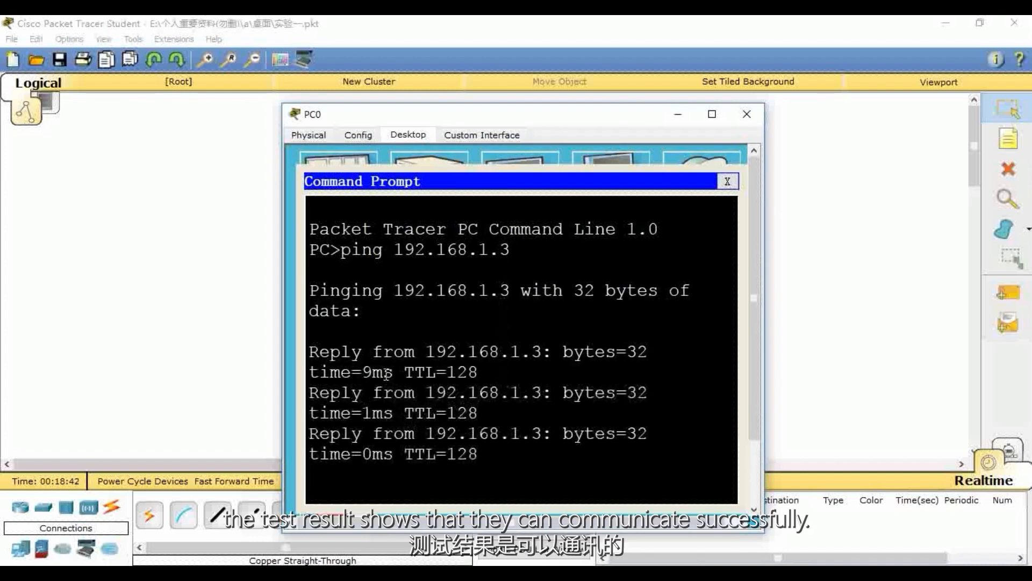
- Examine the replies and packet statistics of the ping to PC1, and minimize PC0's window
{"action": "scroll", "coordinate": [372, 360], "scroll_direction": "up", "scroll_amount": 1}
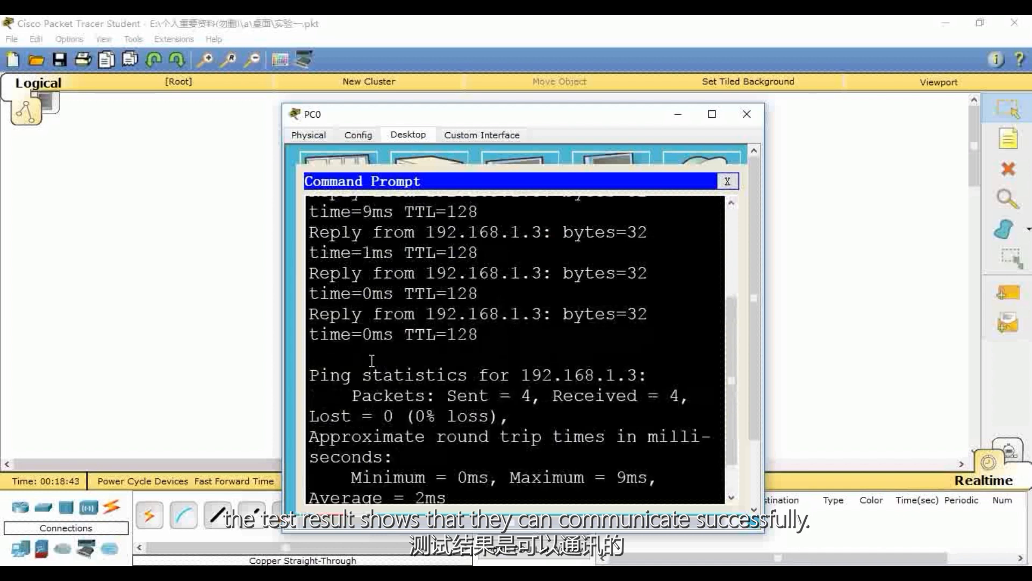
{"action": "scroll", "coordinate": [372, 360], "scroll_direction": "down", "scroll_amount": 1}
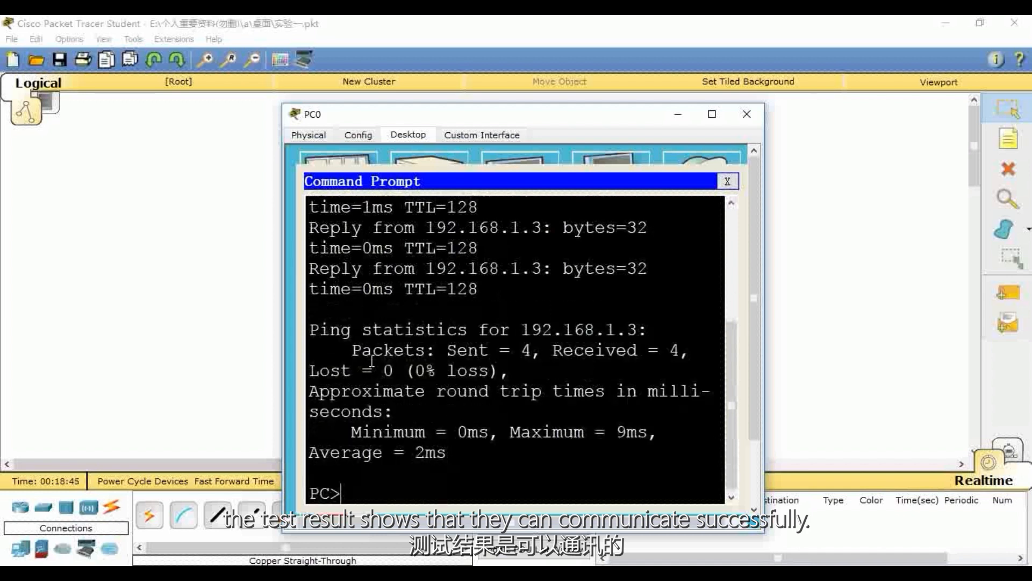
{"action": "left_click_drag", "start_coordinate": [457, 353], "coordinate": [688, 352]}
{"action": "left_click", "coordinate": [430, 419]}
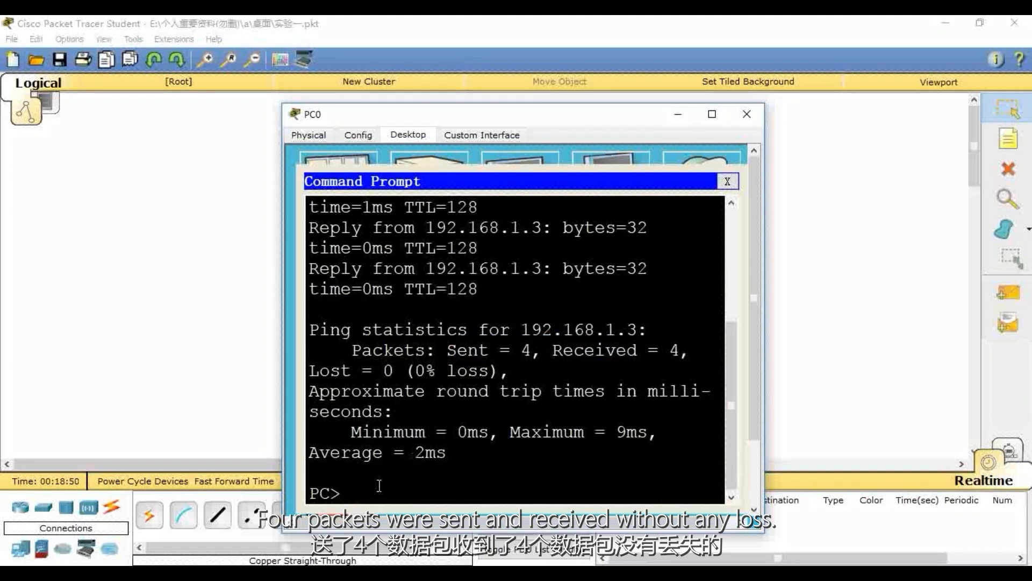
{"action": "left_click", "coordinate": [680, 115]}
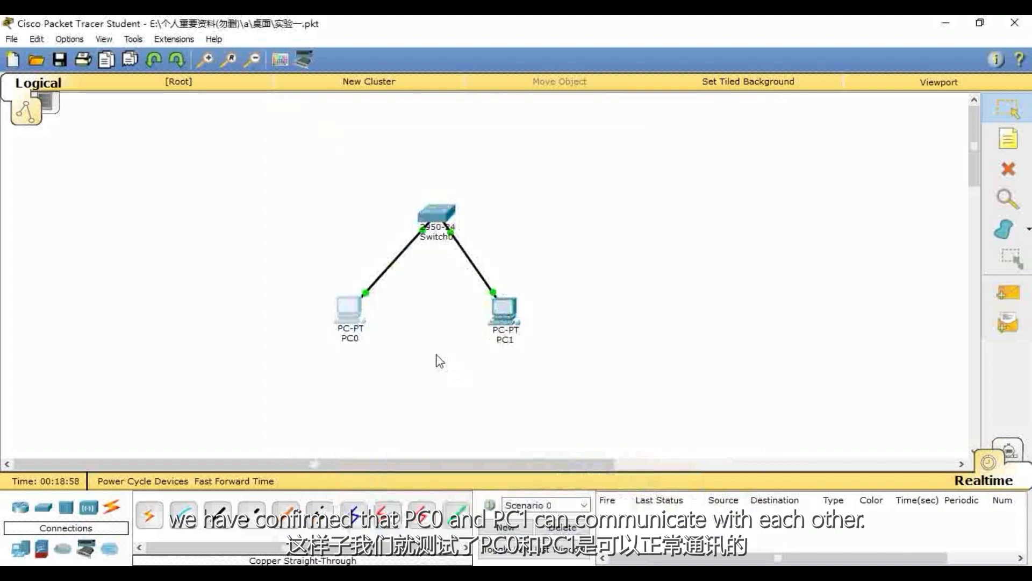
- Ping the gateway 192.168.1.1 from PC0's Command Prompt and review the output
{"action": "left_click", "coordinate": [351, 308]}
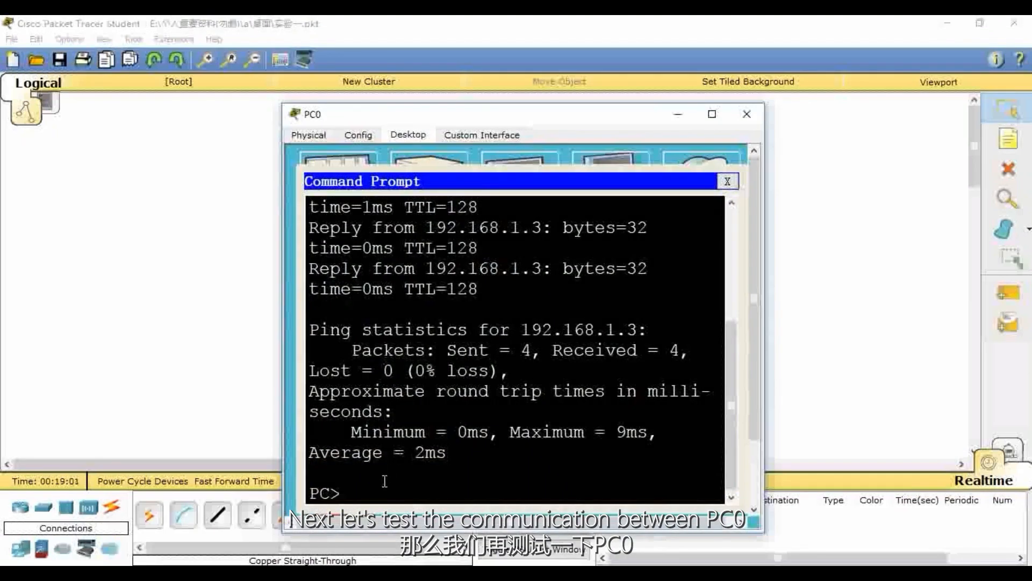
{"action": "type", "text": "ping 192.168.1.1"}
{"action": "key", "text": "Return"}
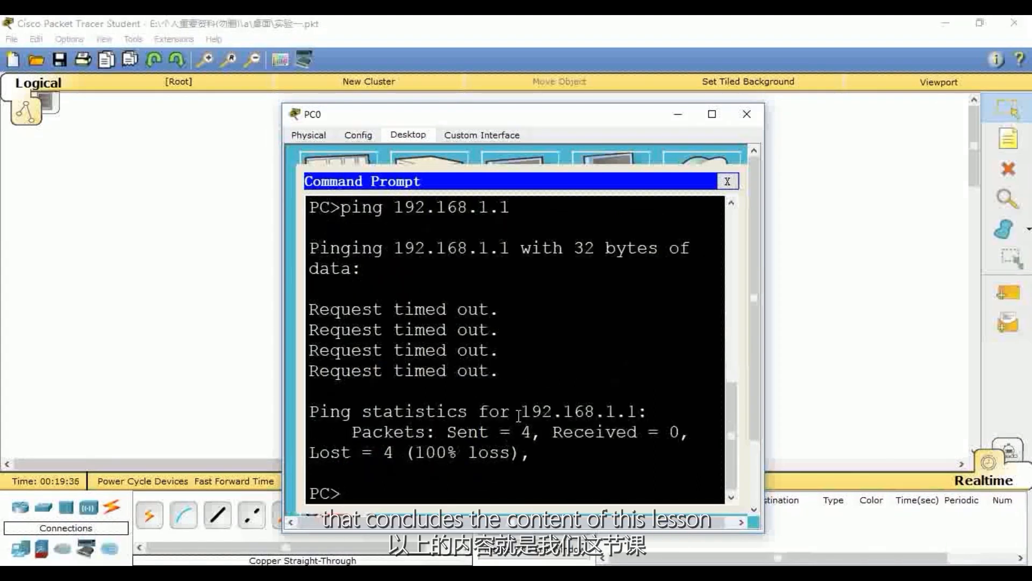
{"action": "scroll", "coordinate": [518, 415], "scroll_direction": "up", "scroll_amount": 2}
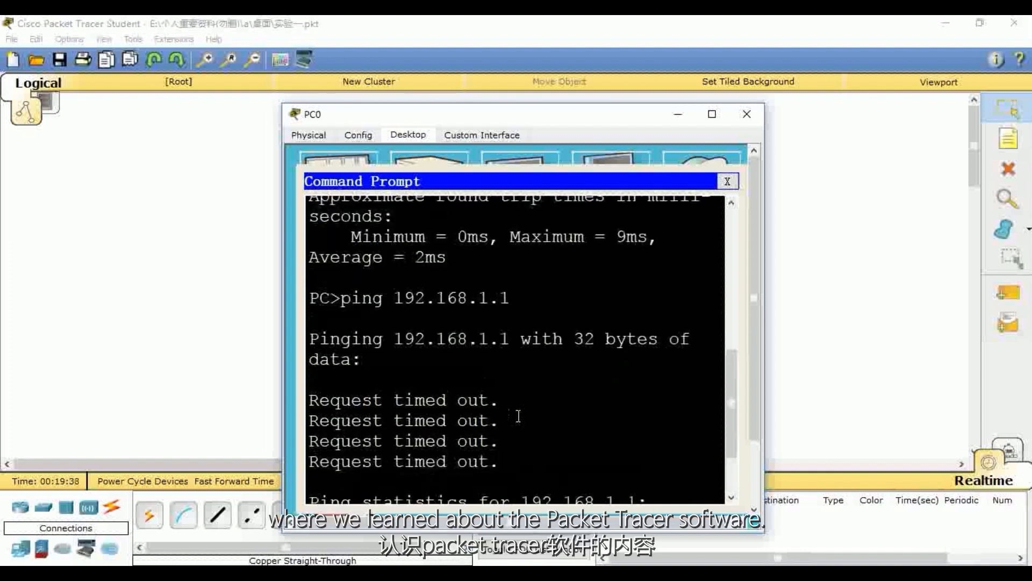
{"action": "scroll", "coordinate": [518, 415], "scroll_direction": "down", "scroll_amount": 2}
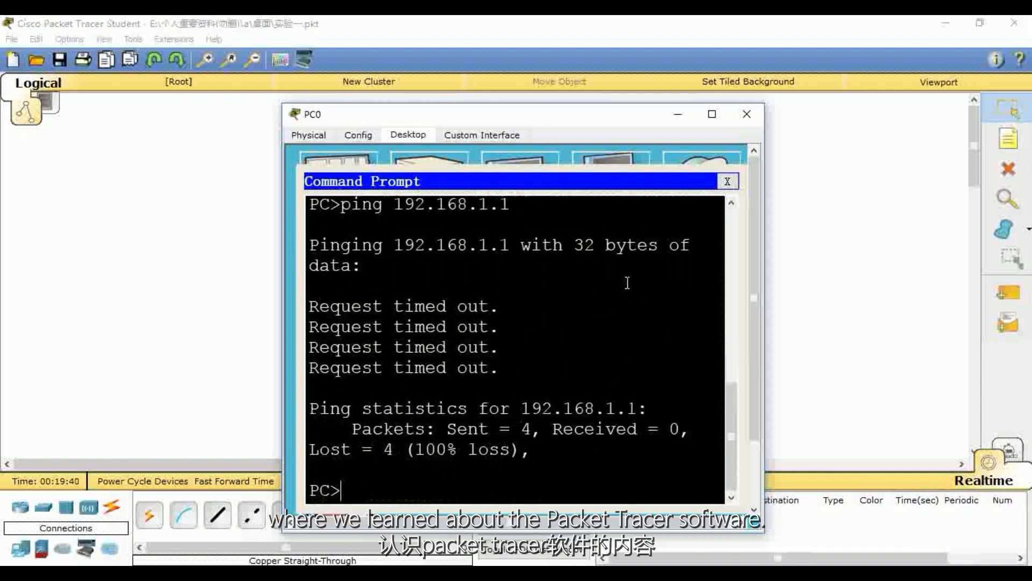